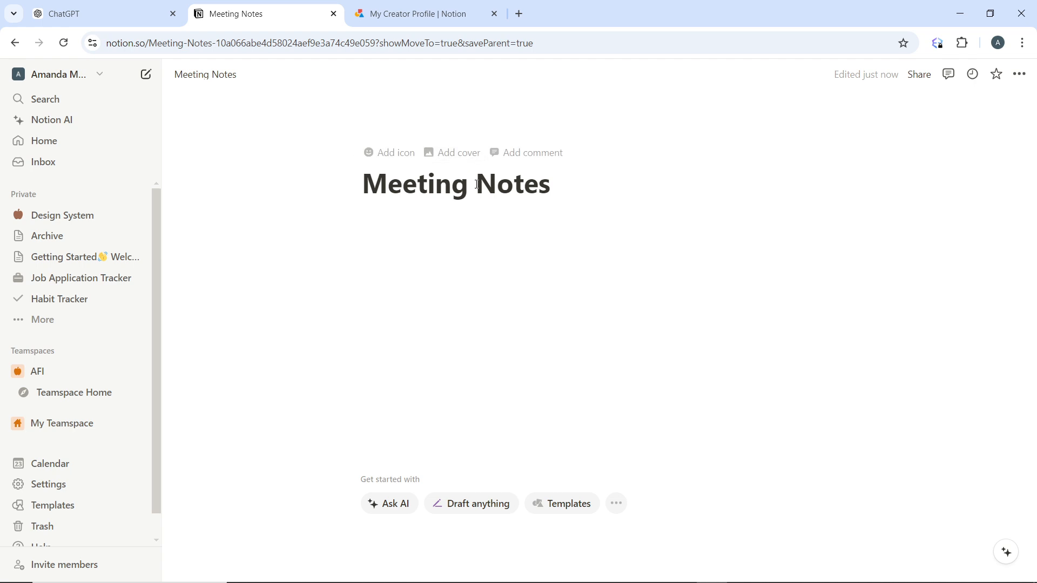
Step: Replace the page title "Meeting Notes" with "My Weekly Planner", leaving the page body empty
click(554, 185)
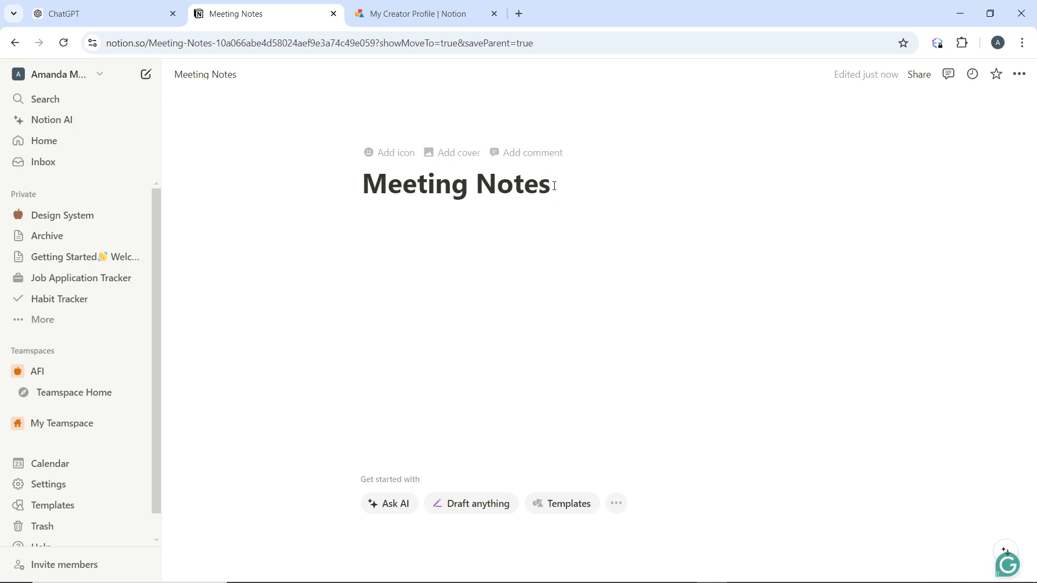
key(BackSpace)
key(BackSpace)
key(BackSpace)
key(BackSpace)
key(BackSpace)
key(BackSpace)
key(BackSpace)
key(BackSpace)
key(BackSpace)
key(BackSpace)
key(BackSpace)
key(BackSpace)
key(BackSpace)
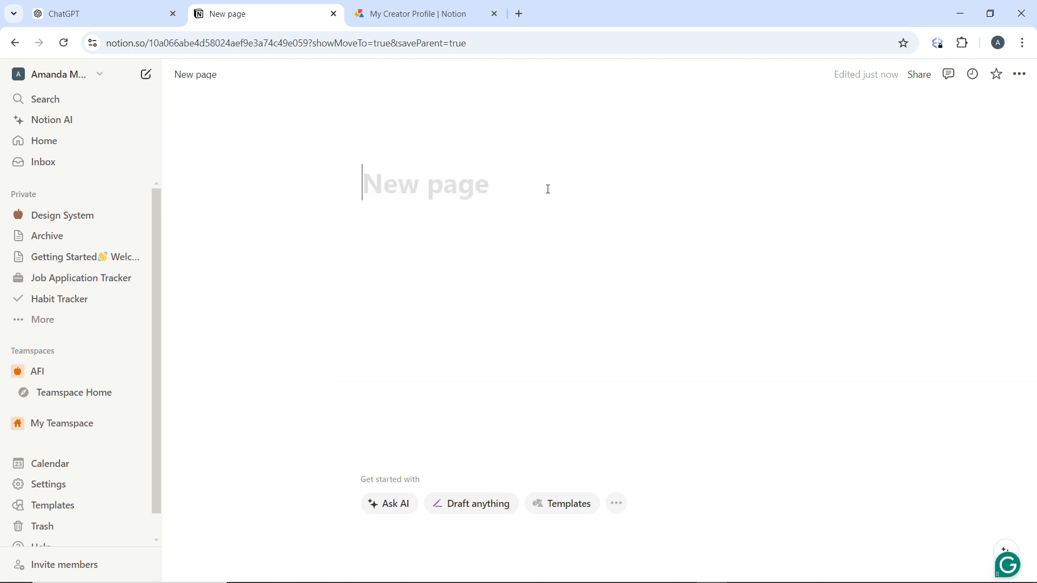
text(My )
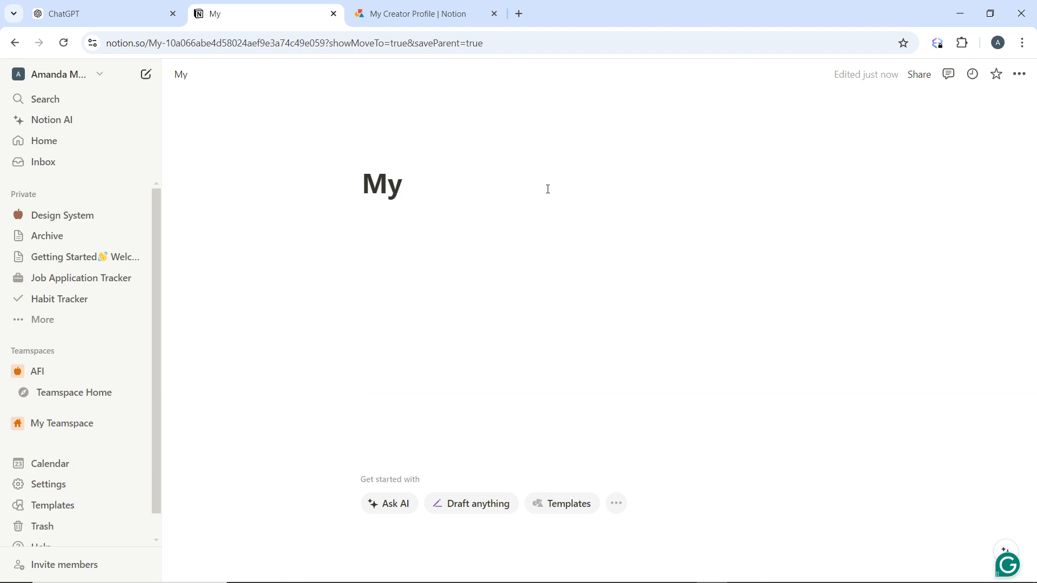
text(Weekly Planner)
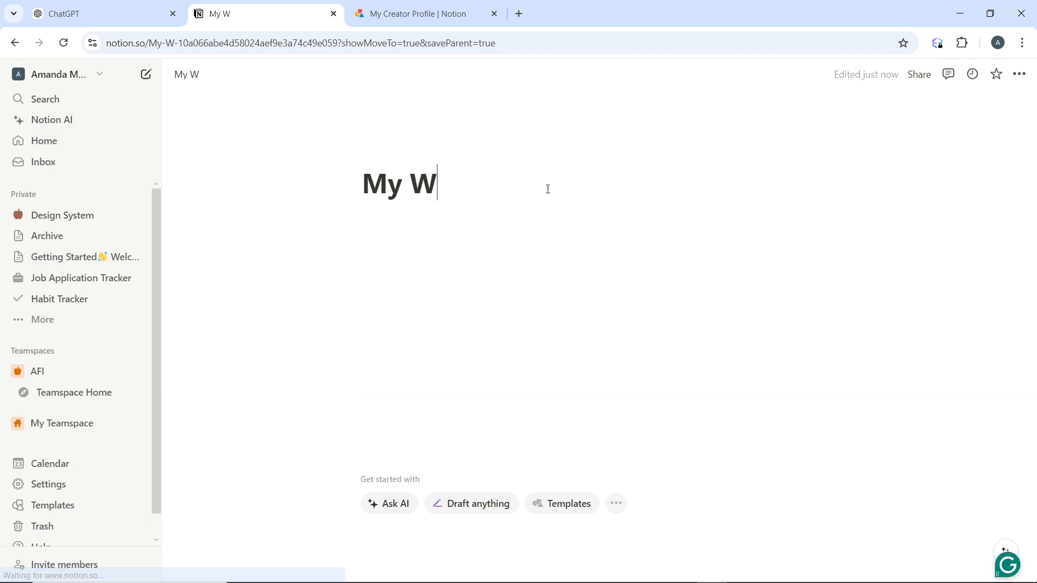
key(Return)
text(3)
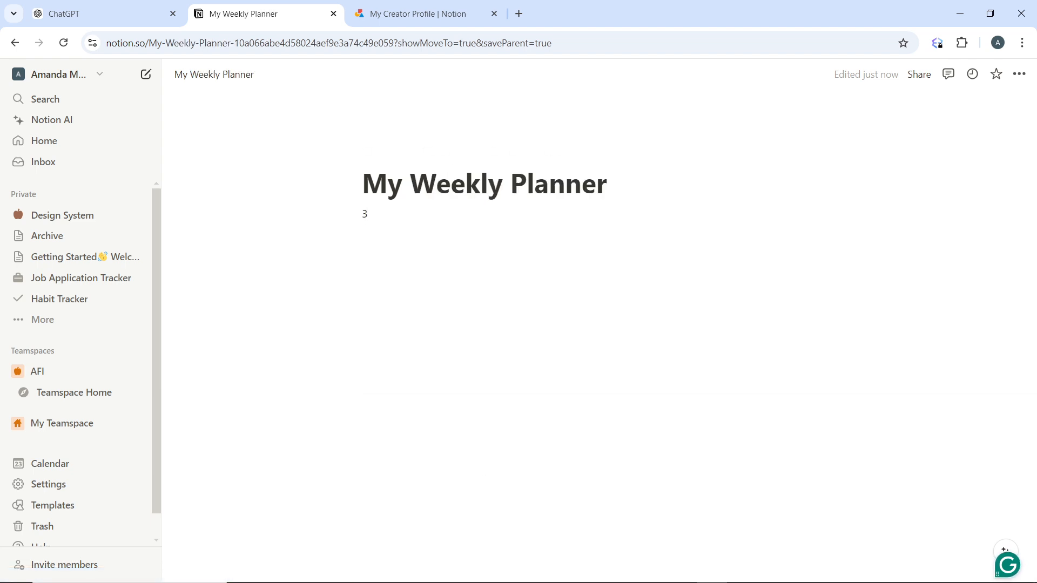
mouse_move(483, 582)
key(BackSpace)
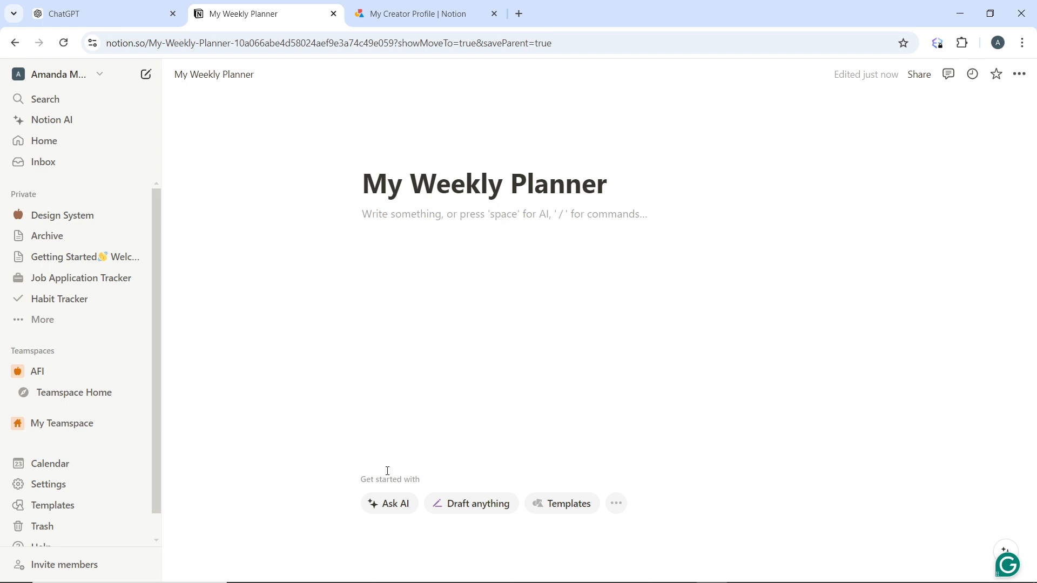
Step: Insert a calendar database view on the page without linking an existing database, and title it "My schedule"
text(/)
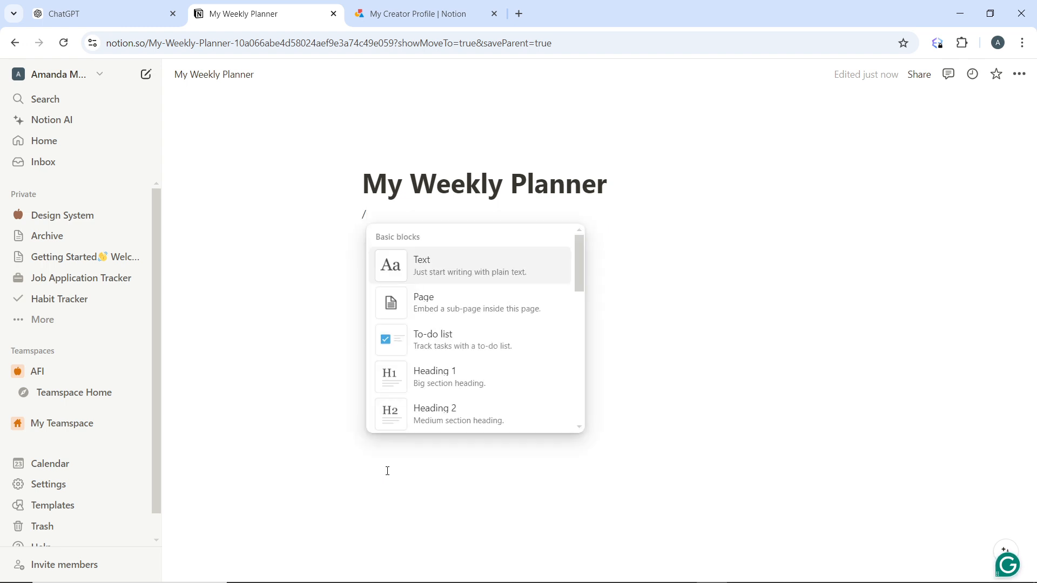
text(ca)
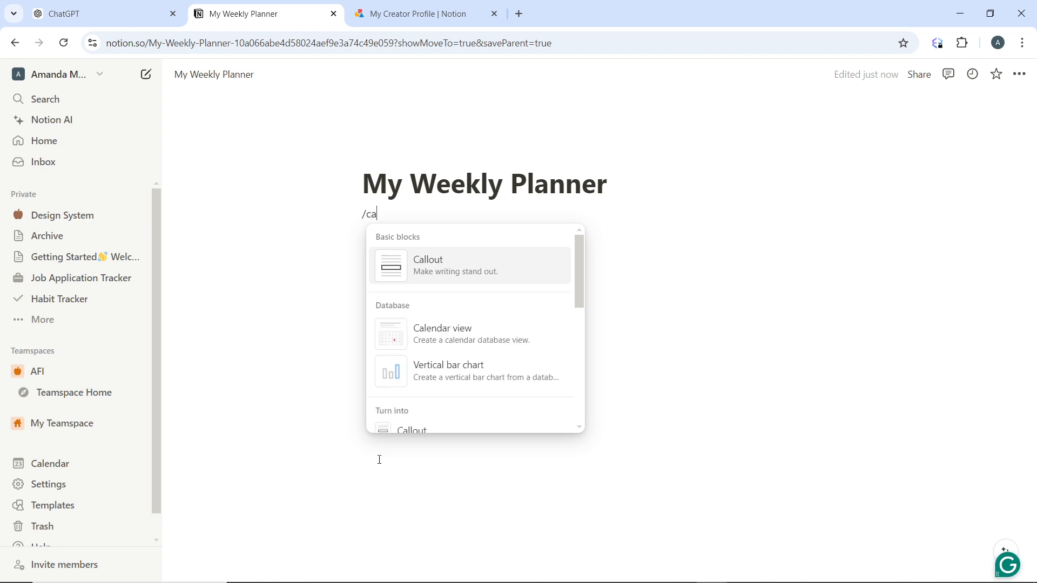
click(468, 337)
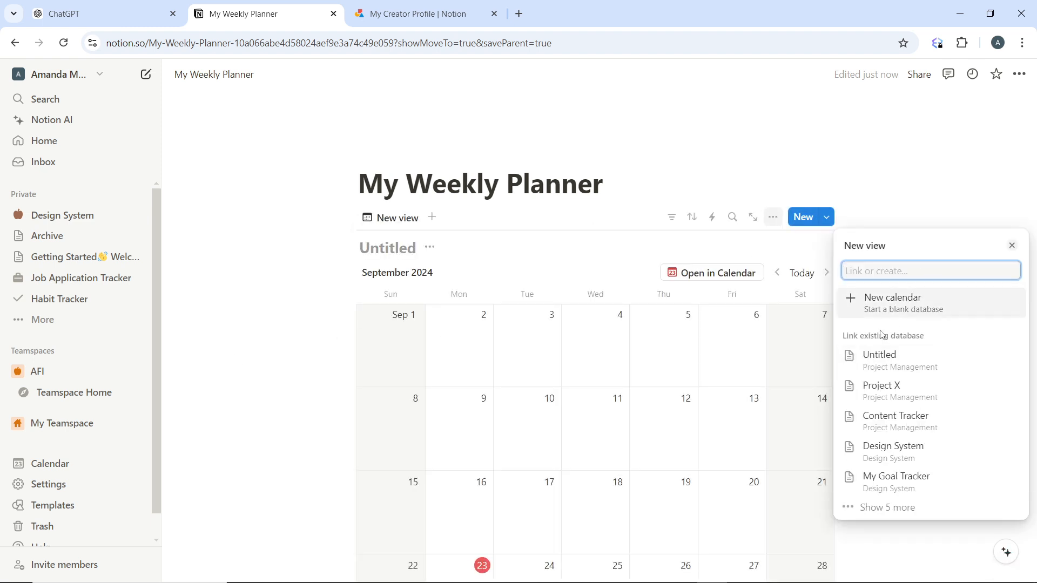
click(1012, 246)
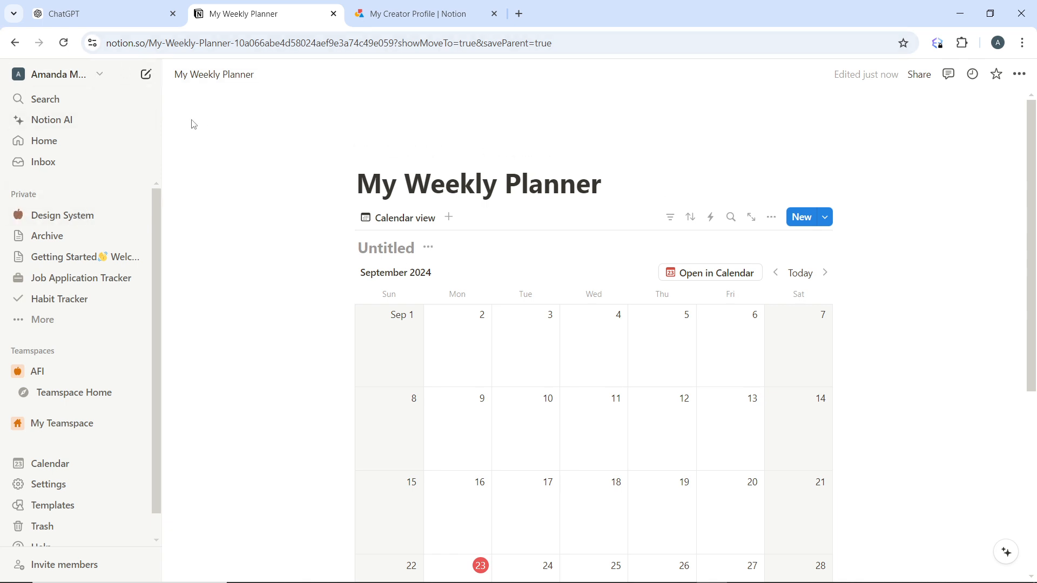
click(400, 248)
text(My schedule)
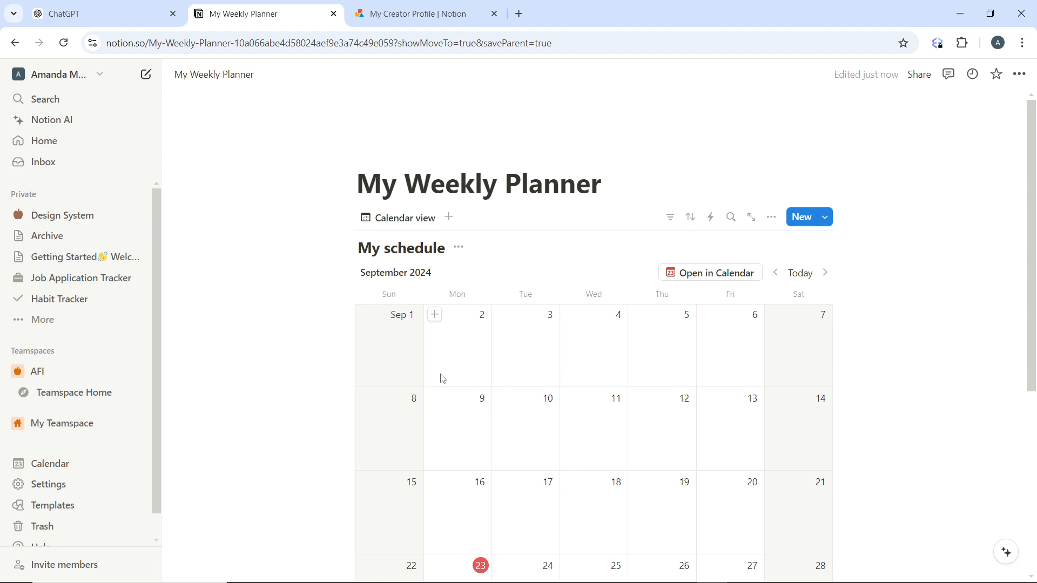
Step: Add a calendar entry titled "Write a book" on September 24, 2024, and open the My schedule database as a full page
scroll(623, 425, down, 3)
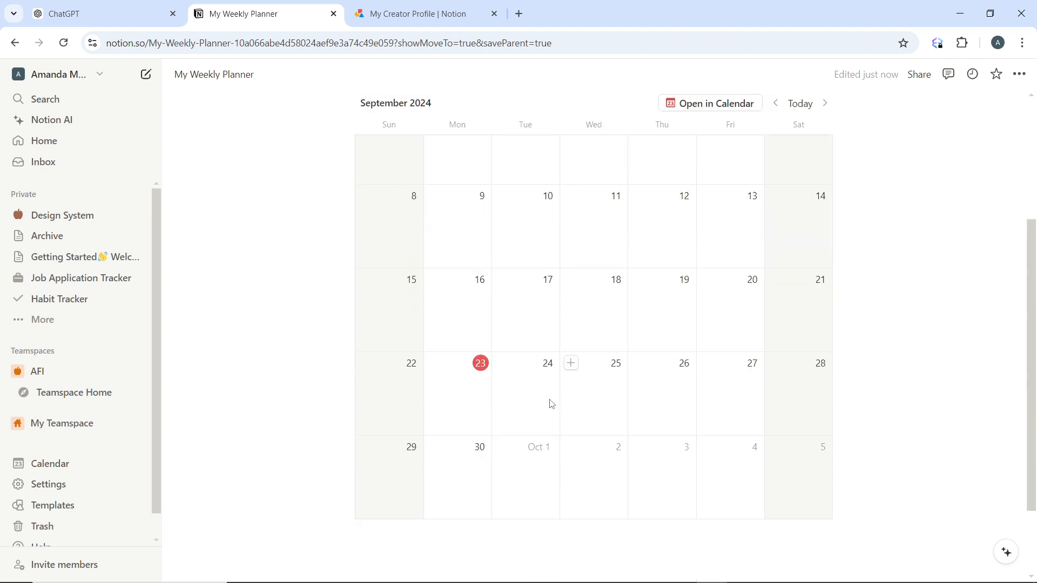
click(503, 363)
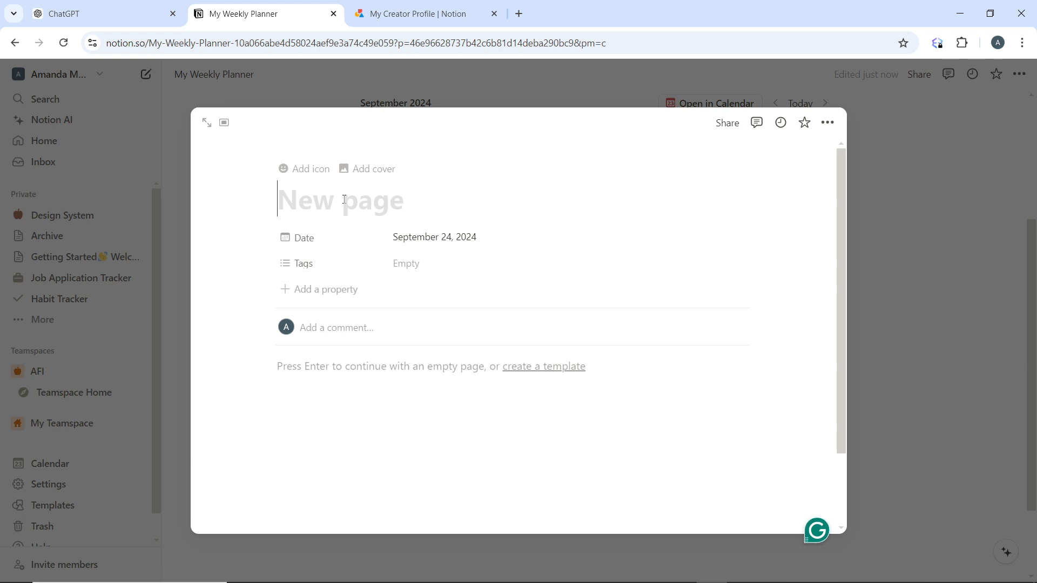
text(W)
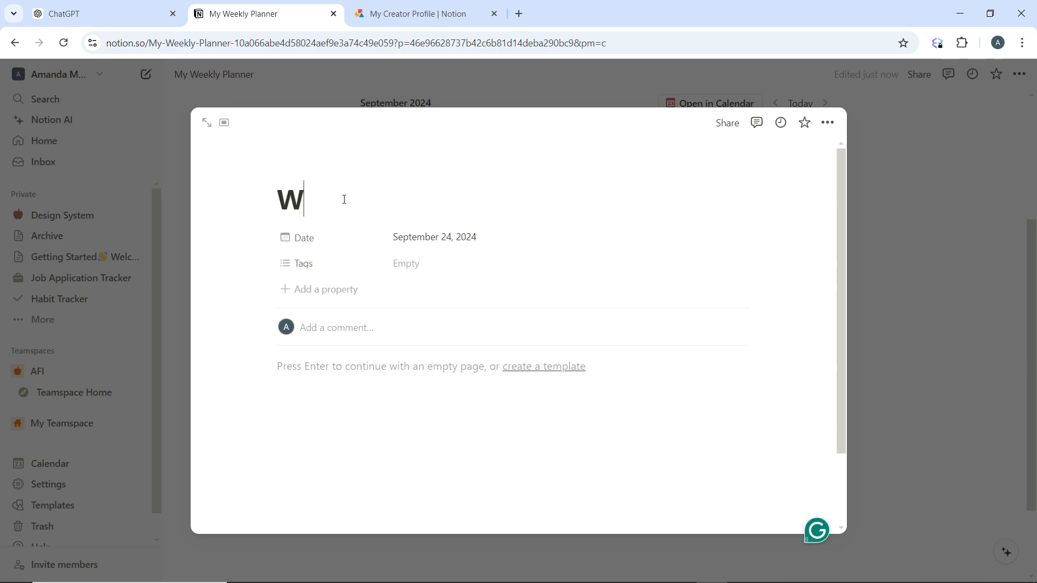
text(rite)
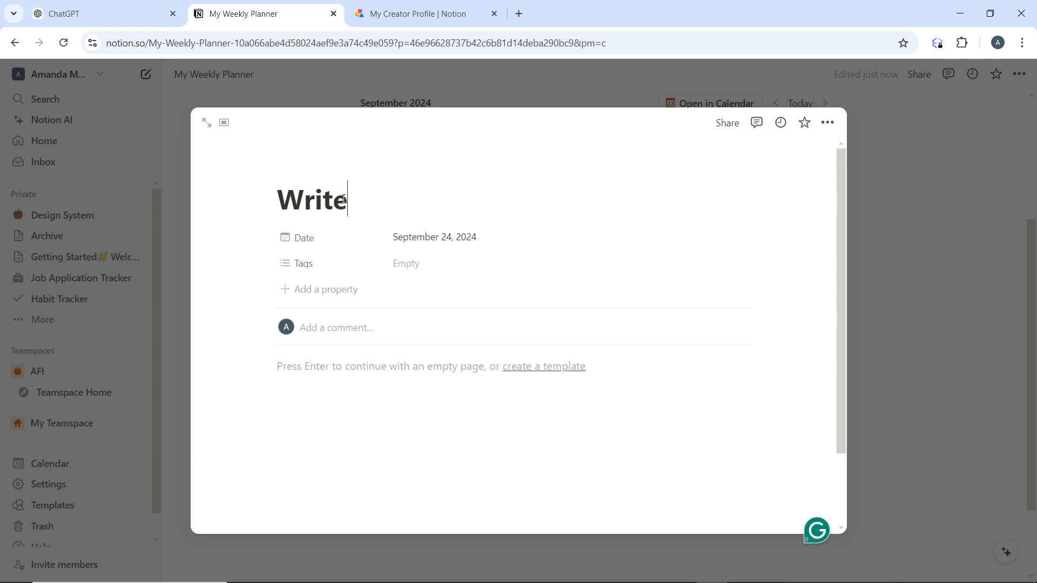
text( a book)
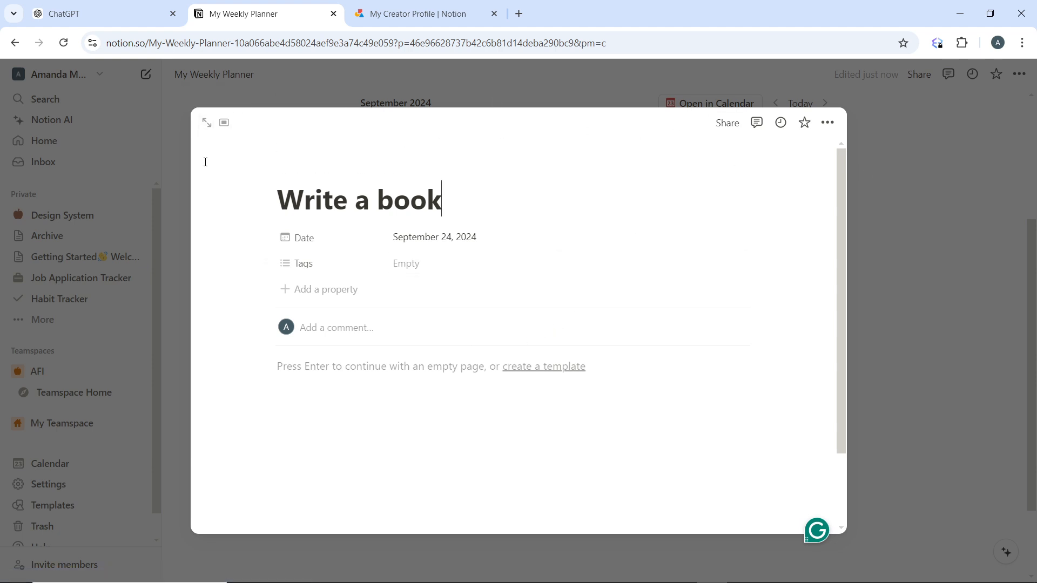
click(203, 127)
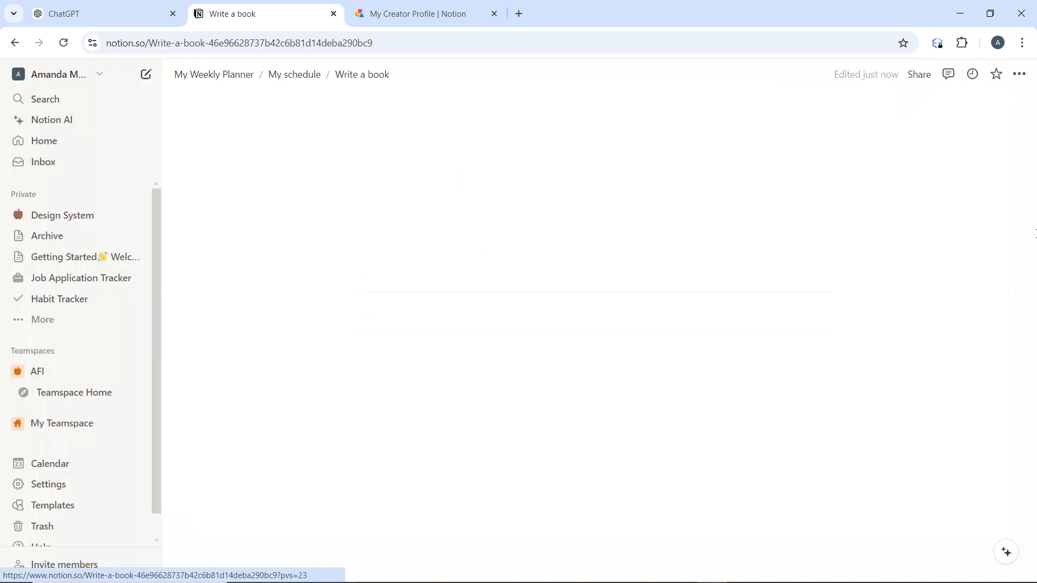
click(296, 77)
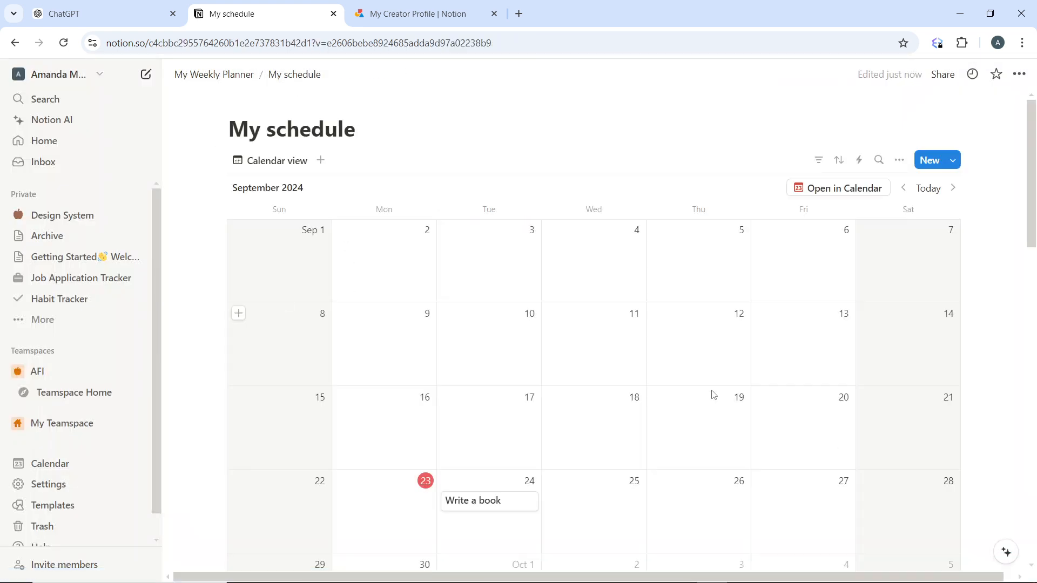
Step: Add a new Select property named "Category" to the My schedule database
scroll(495, 470, down, 2)
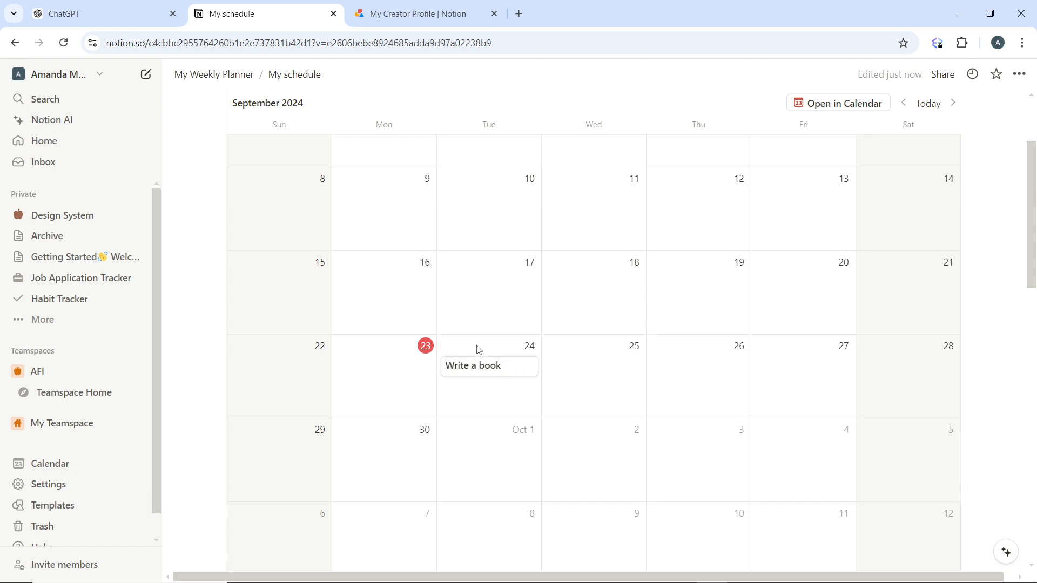
scroll(1010, 110, up, 3)
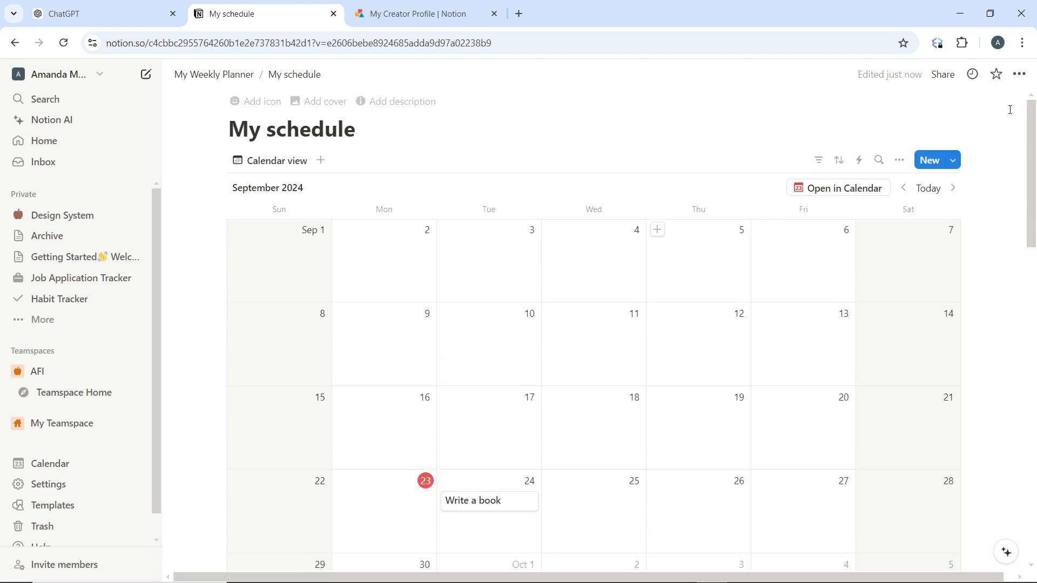
click(899, 160)
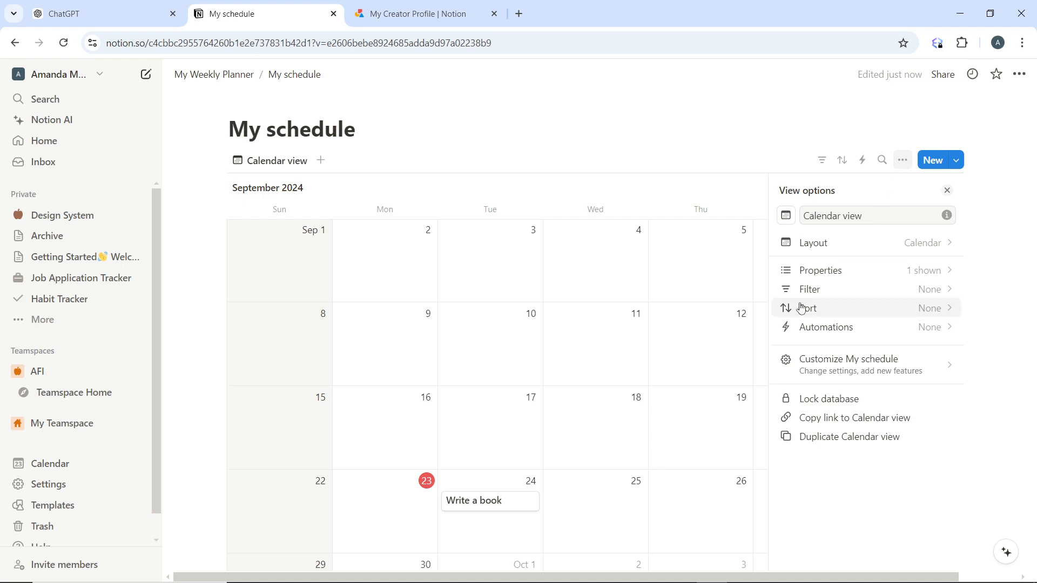
click(850, 273)
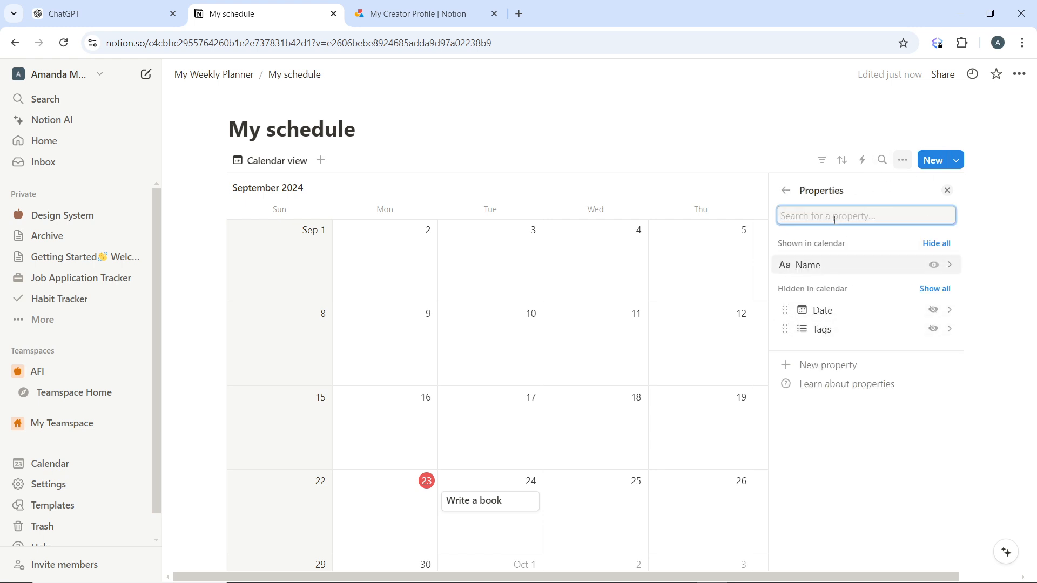
click(816, 364)
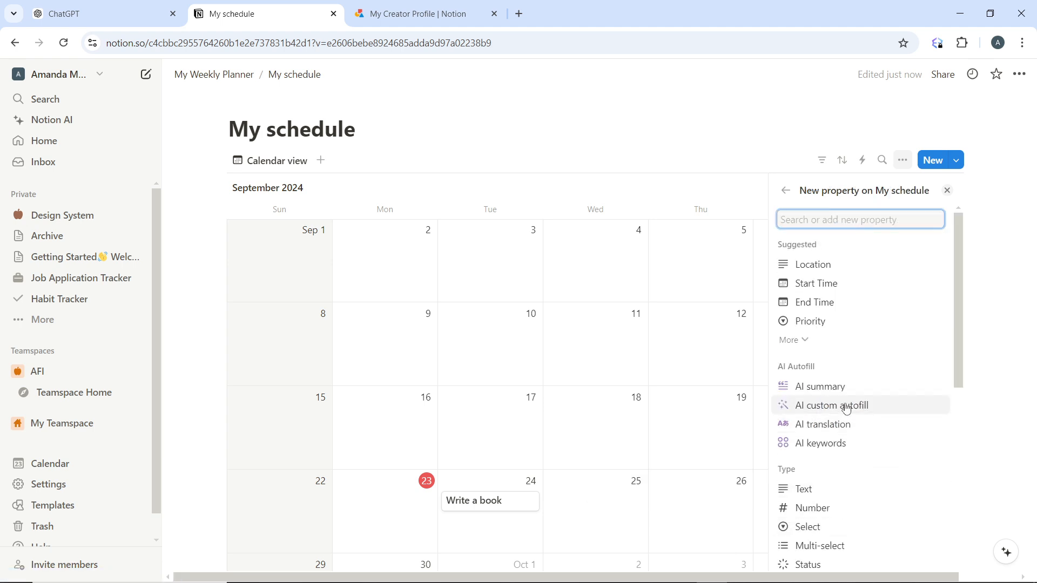
click(825, 527)
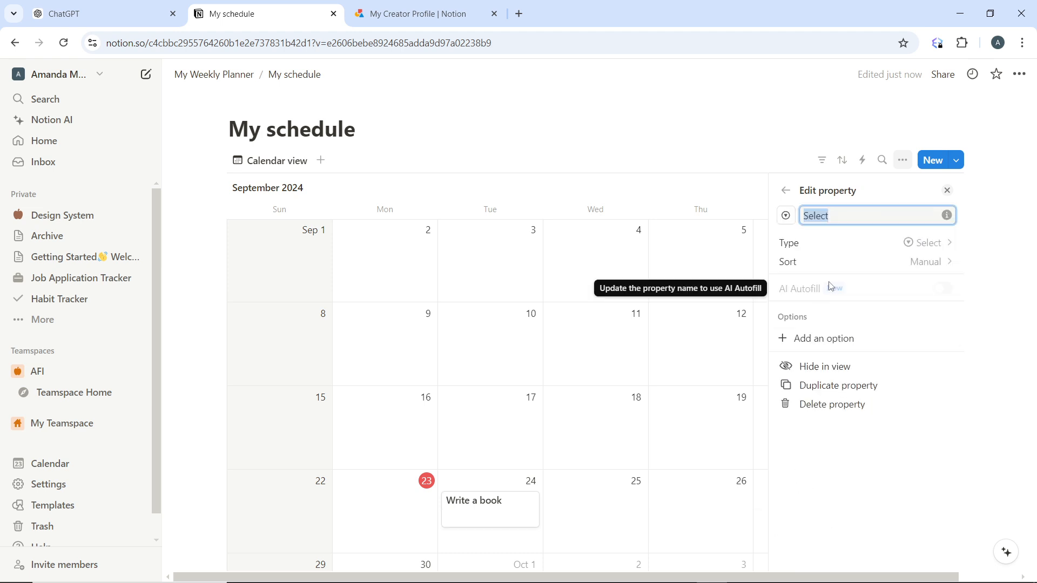
text(Category)
Step: Add the options "Work", "personal" and "meetings" to the Category property and close the view options
click(828, 337)
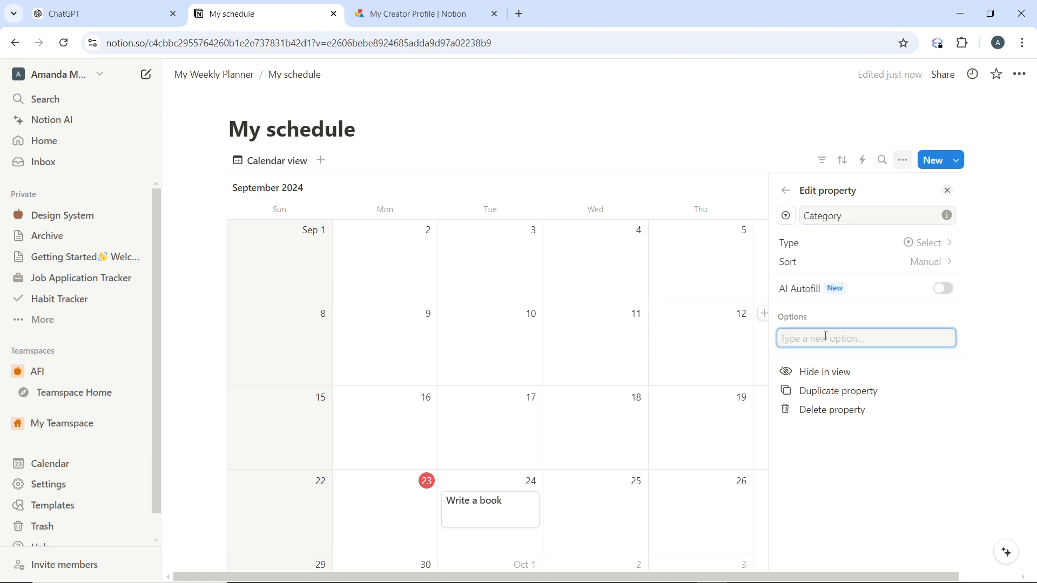
text(Woe)
text(k)
key(Return)
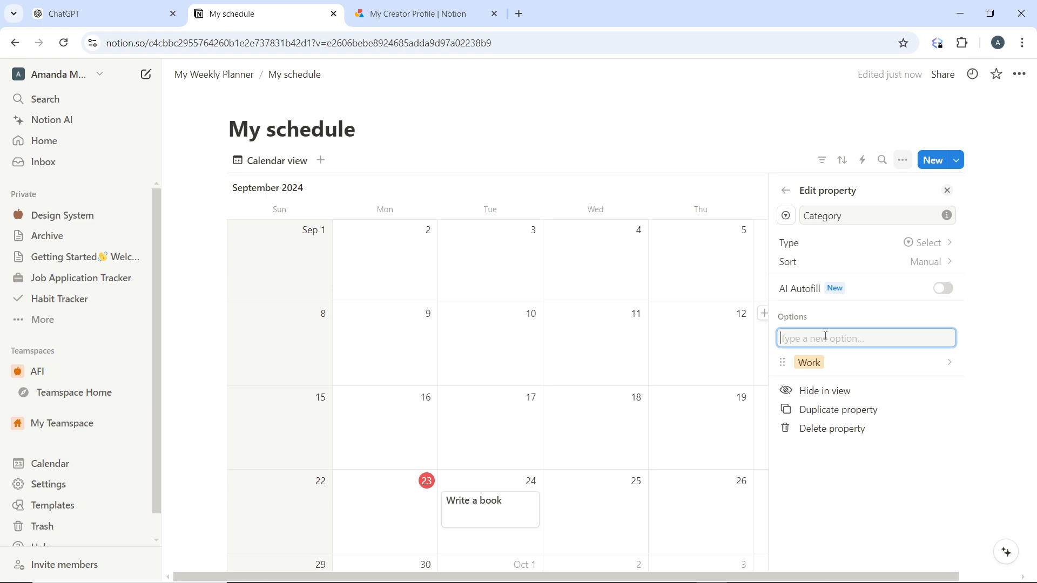
text(personal)
key(Return)
text(meeti)
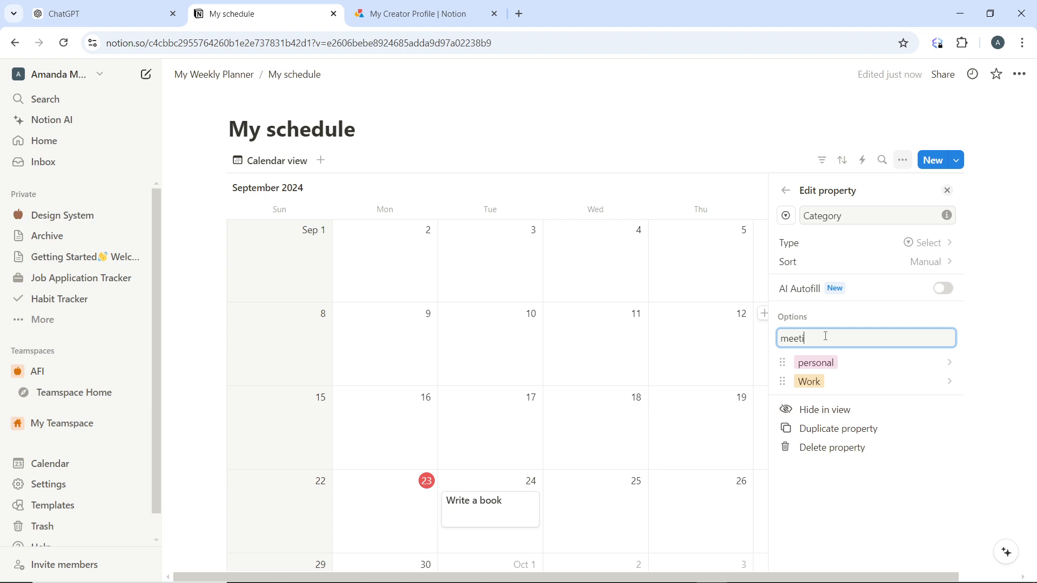
key(BackSpace)
text(ings)
key(Return)
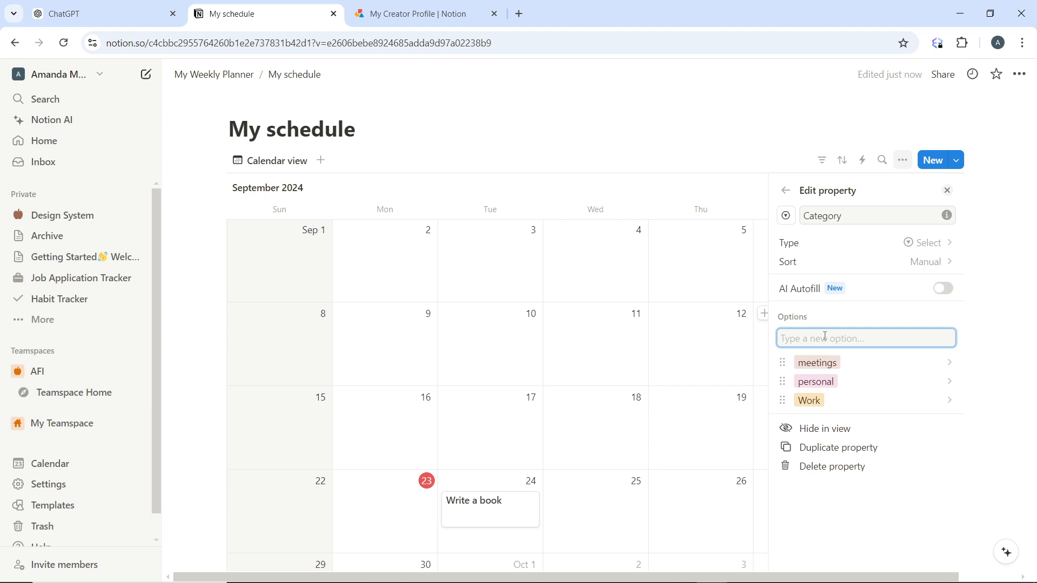
click(947, 191)
Step: Set the Category of the "Write a book" entry to "personal" and return to the My schedule calendar
scroll(482, 361, down, 2)
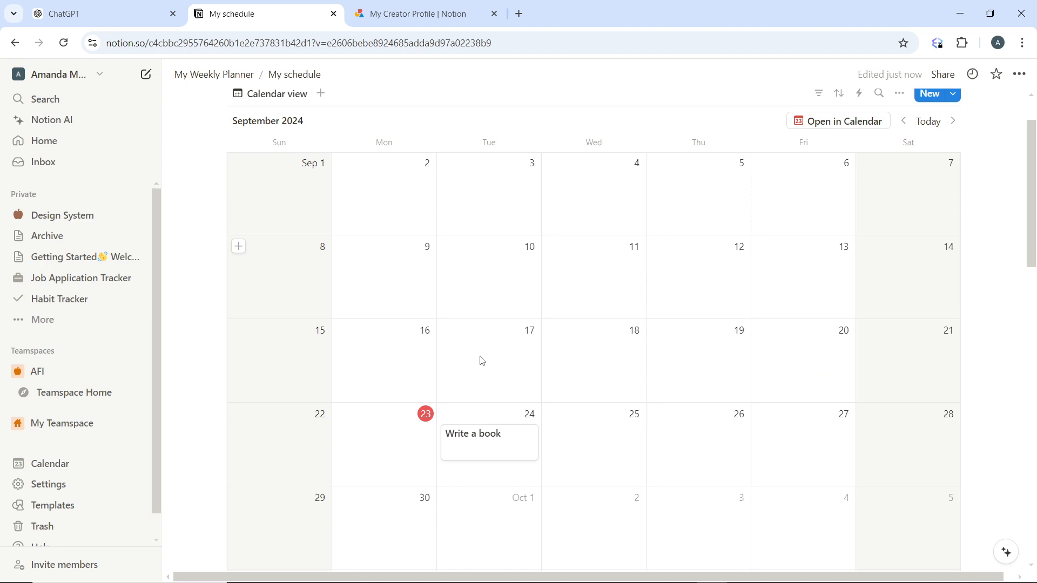
click(498, 447)
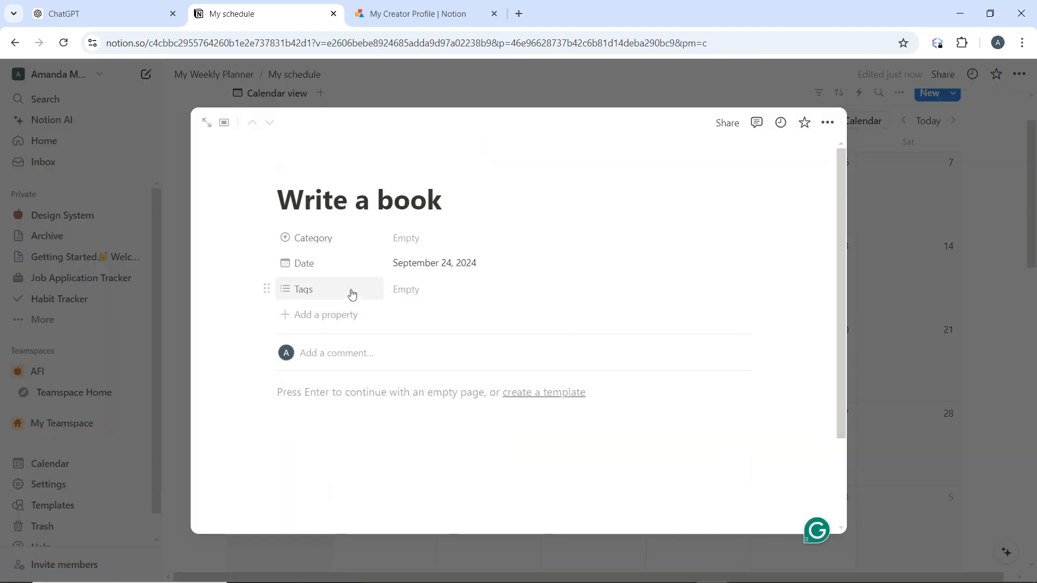
click(422, 238)
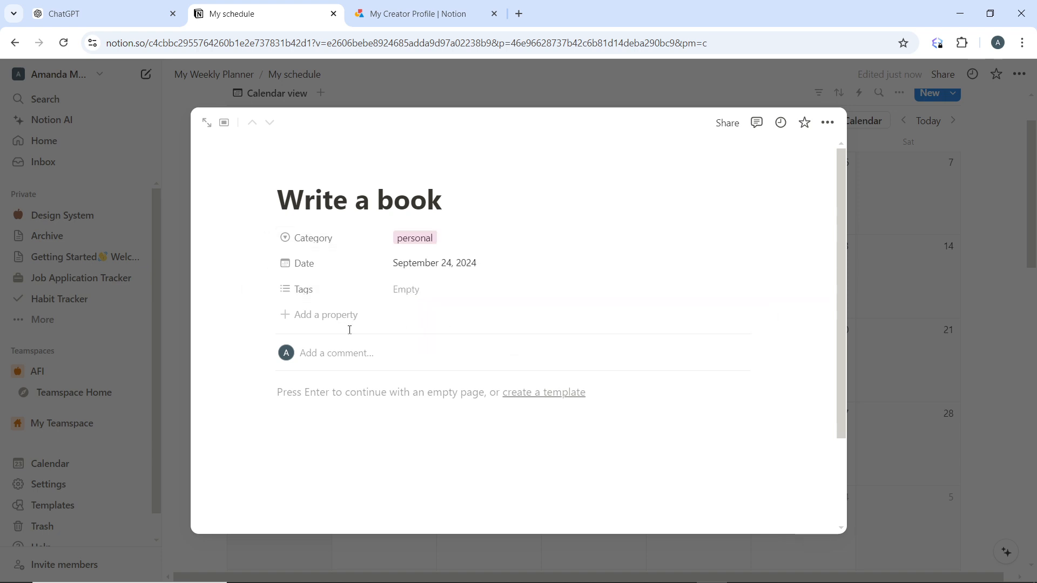
click(206, 124)
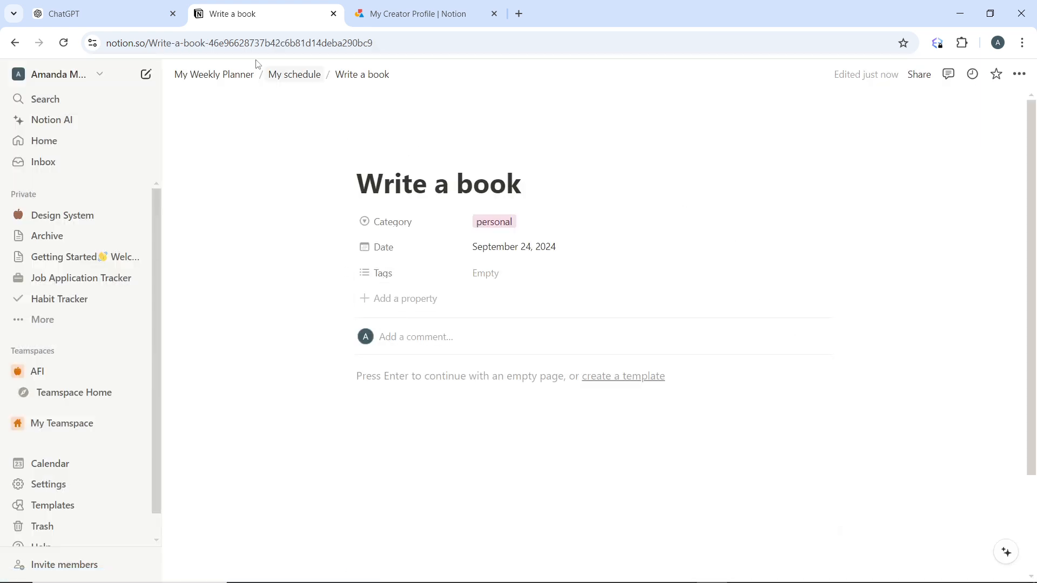
click(296, 75)
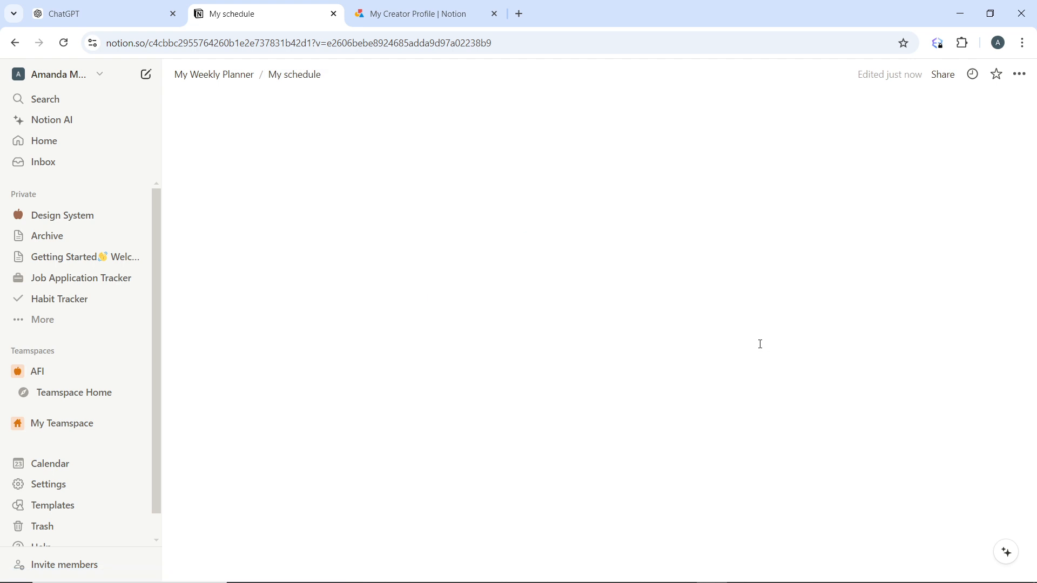
scroll(491, 518, down, 3)
scroll(579, 236, down, 1)
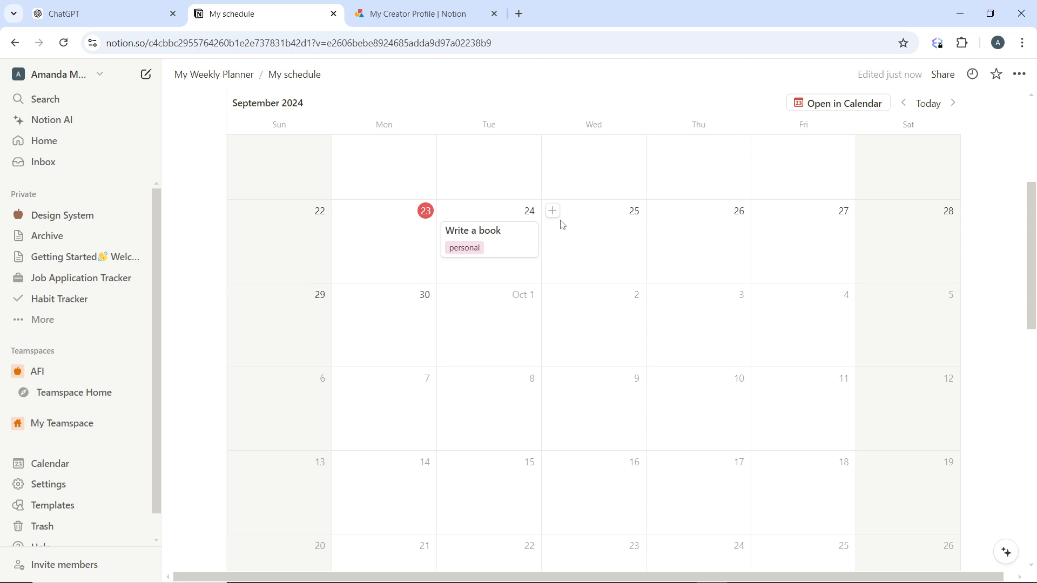
scroll(550, 242, up, 5)
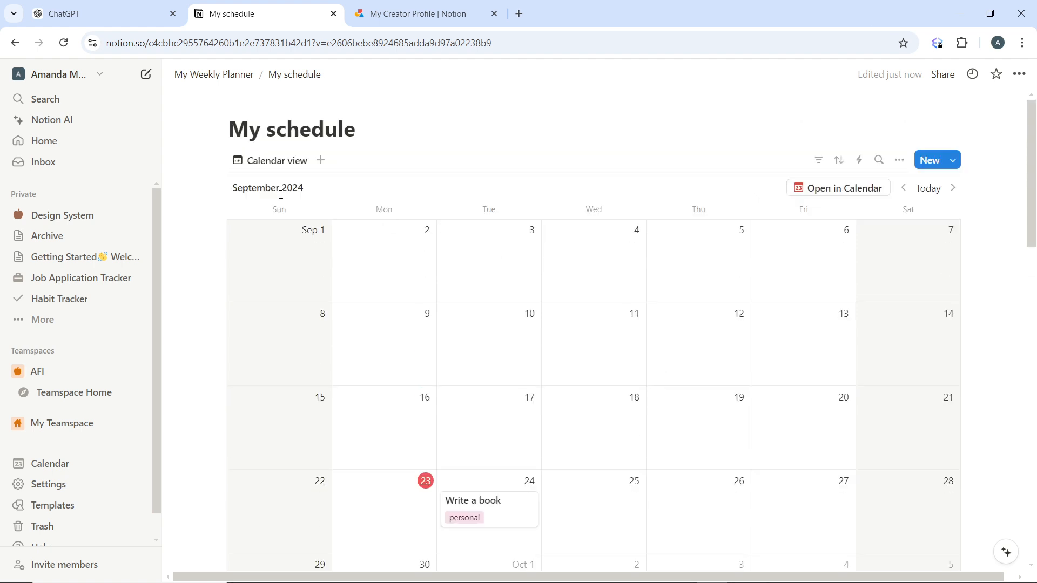
click(321, 161)
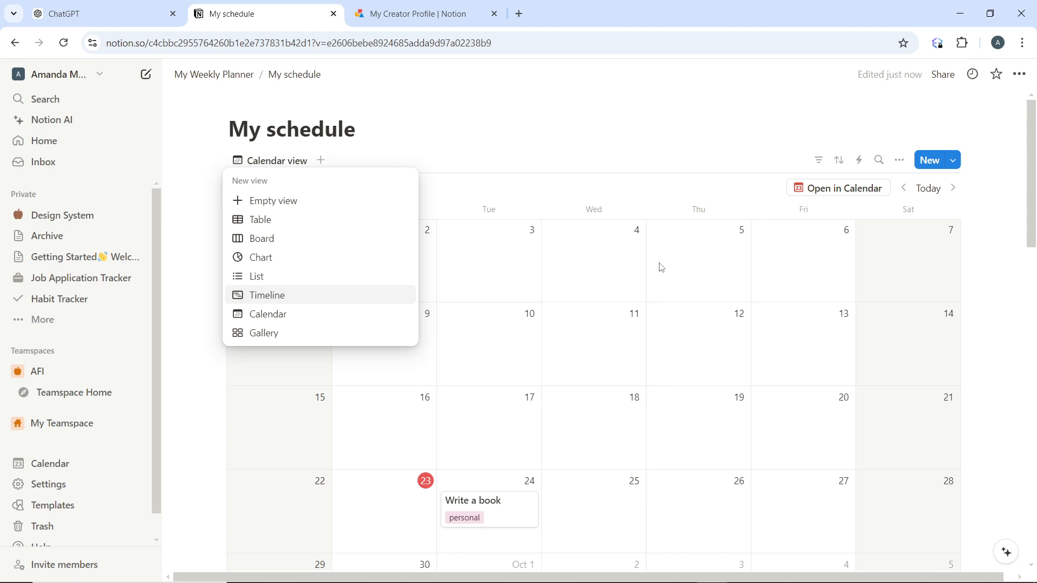
click(637, 139)
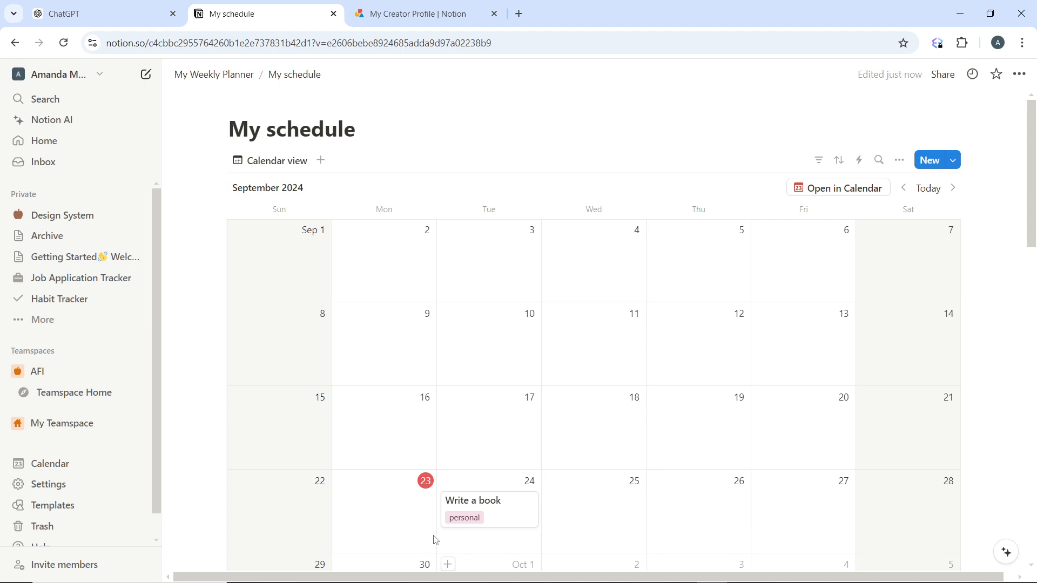
Step: Create a second calendar entry on September 24, 2024, and add a Date property named "reminder" to it
click(448, 498)
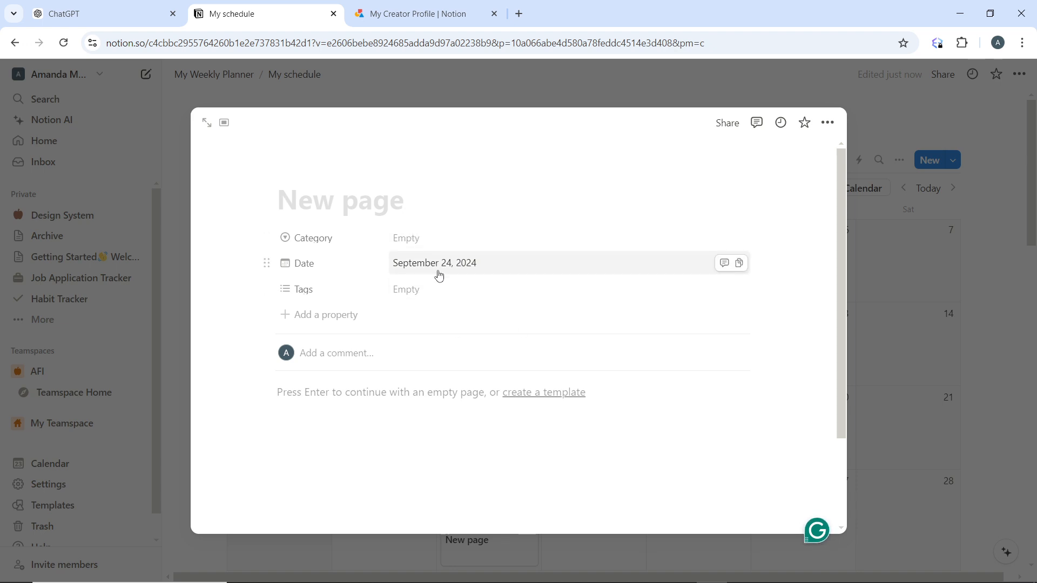
click(345, 321)
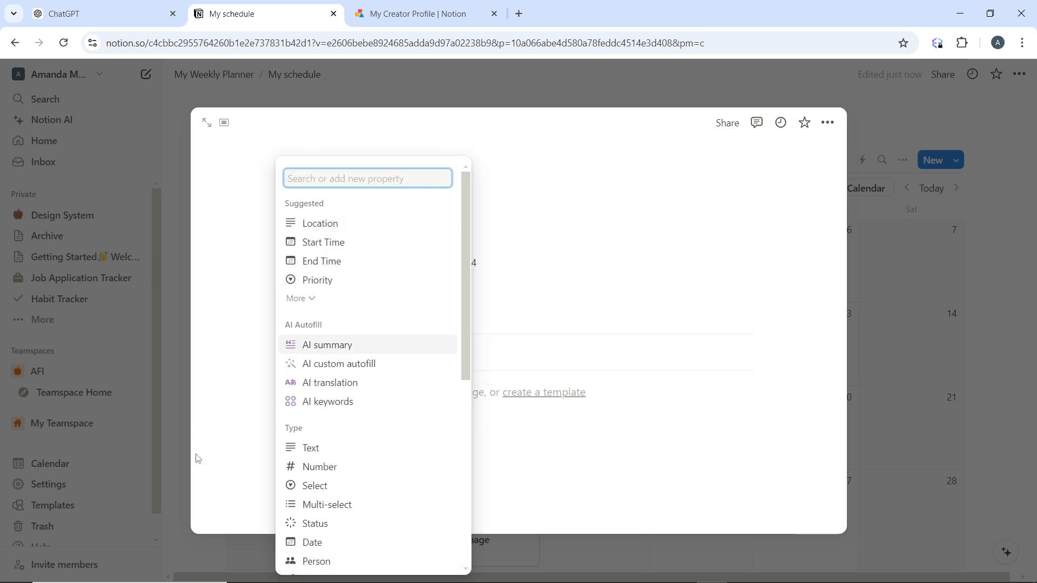
click(342, 543)
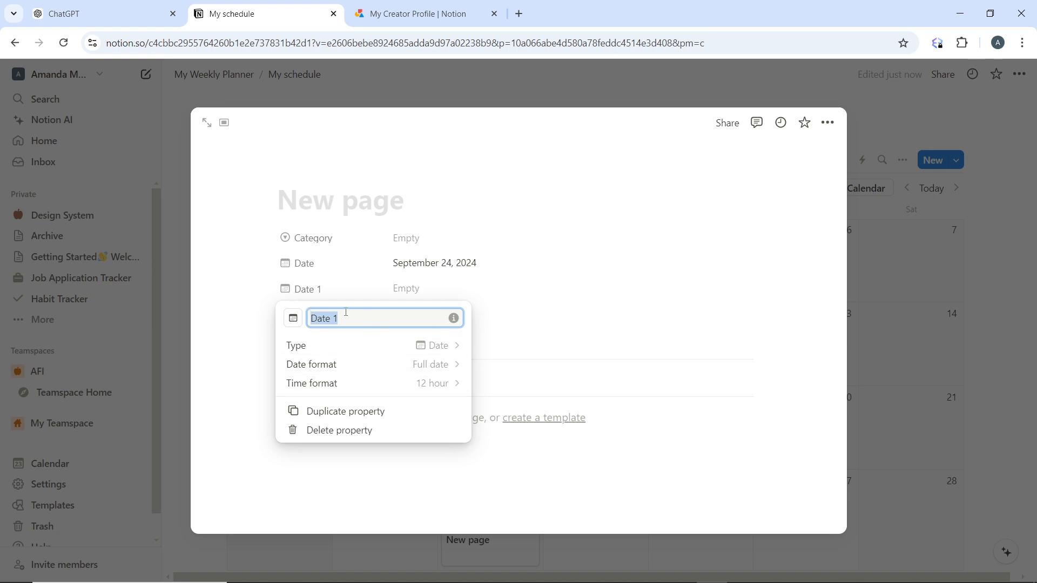
text(reminder)
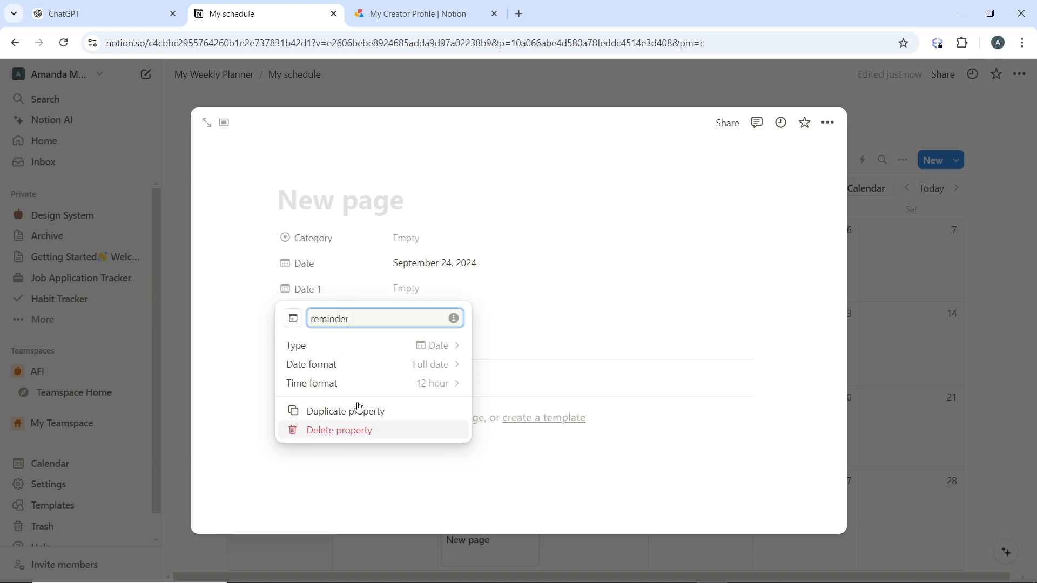
click(408, 348)
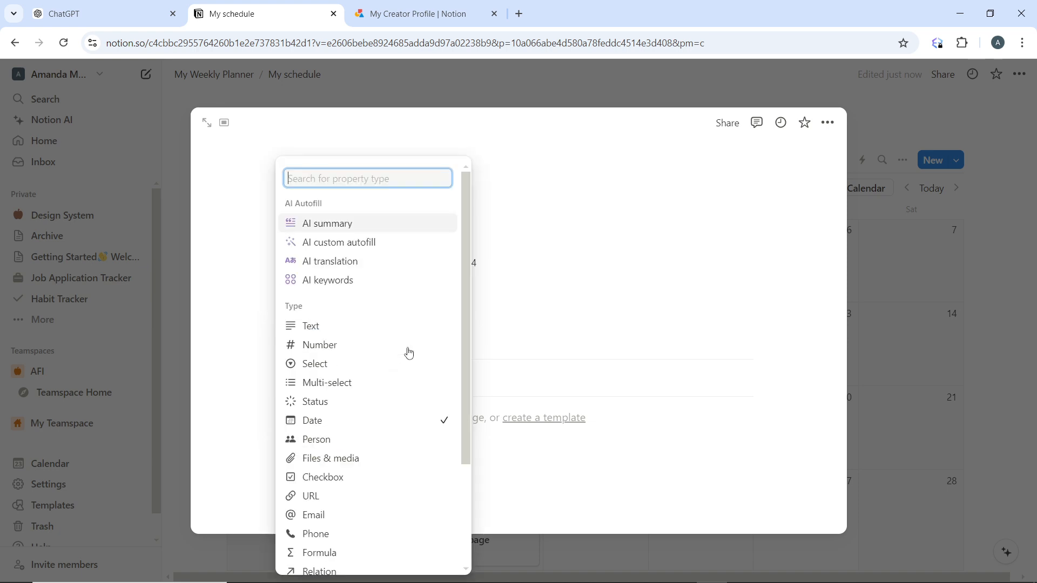
click(710, 287)
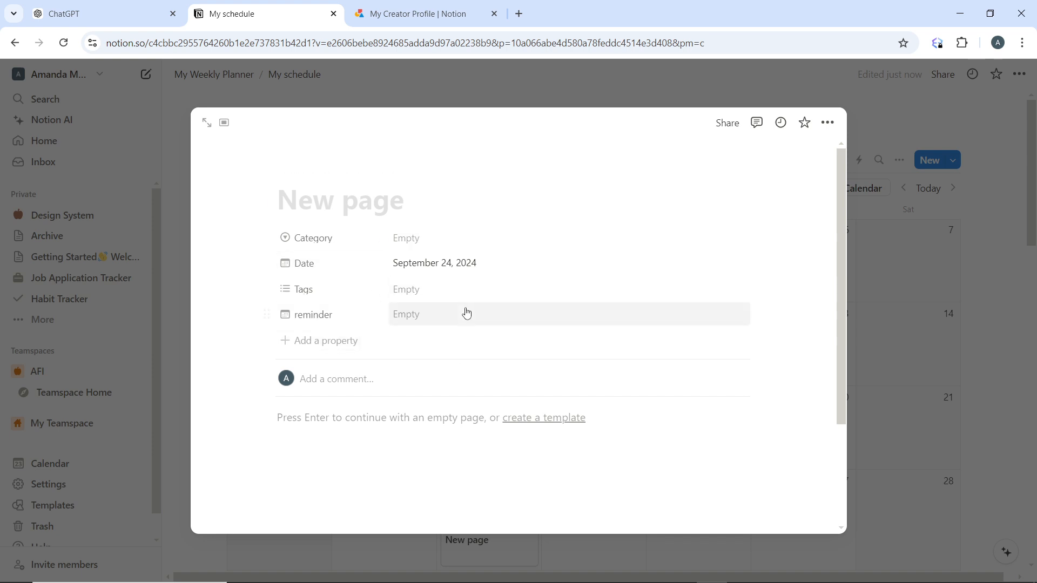
Step: Give the untitled entry's reminder property a notification on the day of the event (9:00 AM)
click(440, 315)
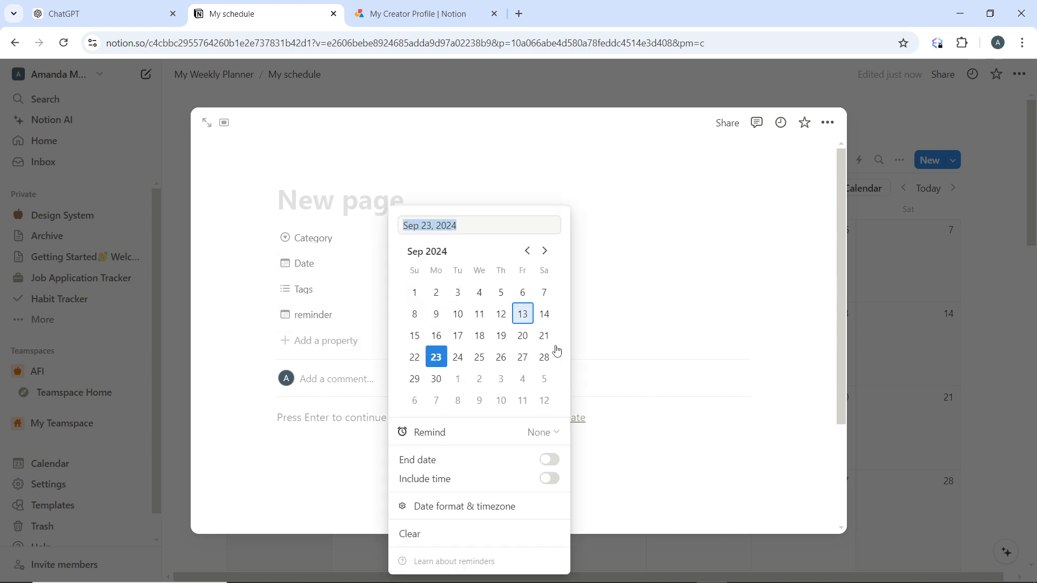
click(535, 432)
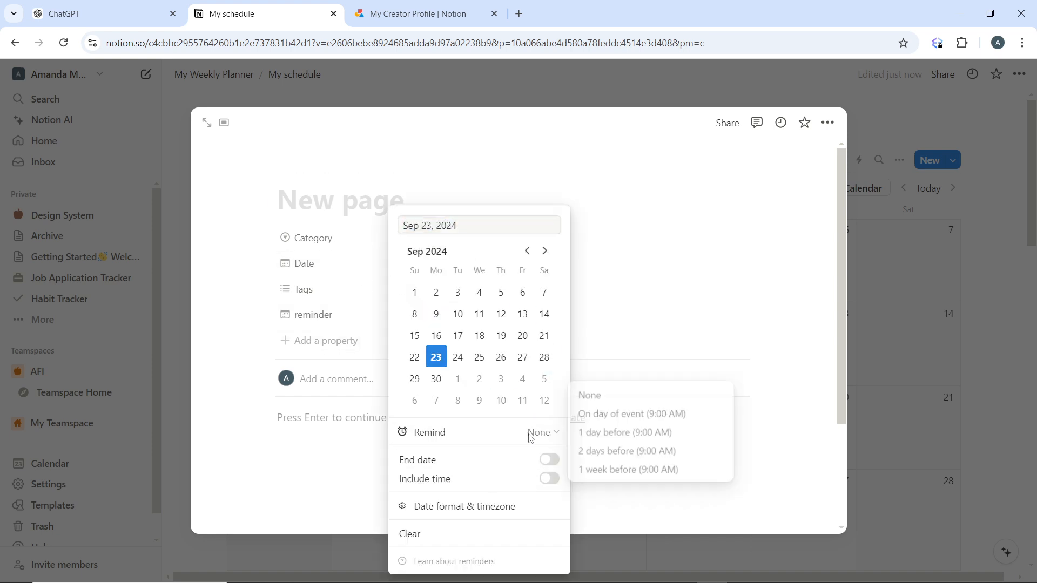
click(649, 417)
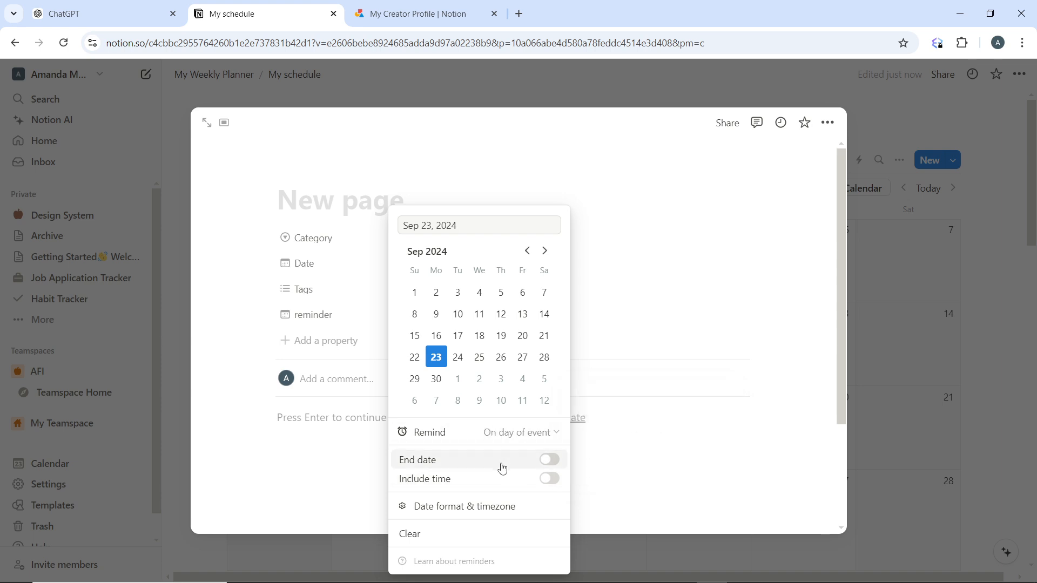
click(535, 434)
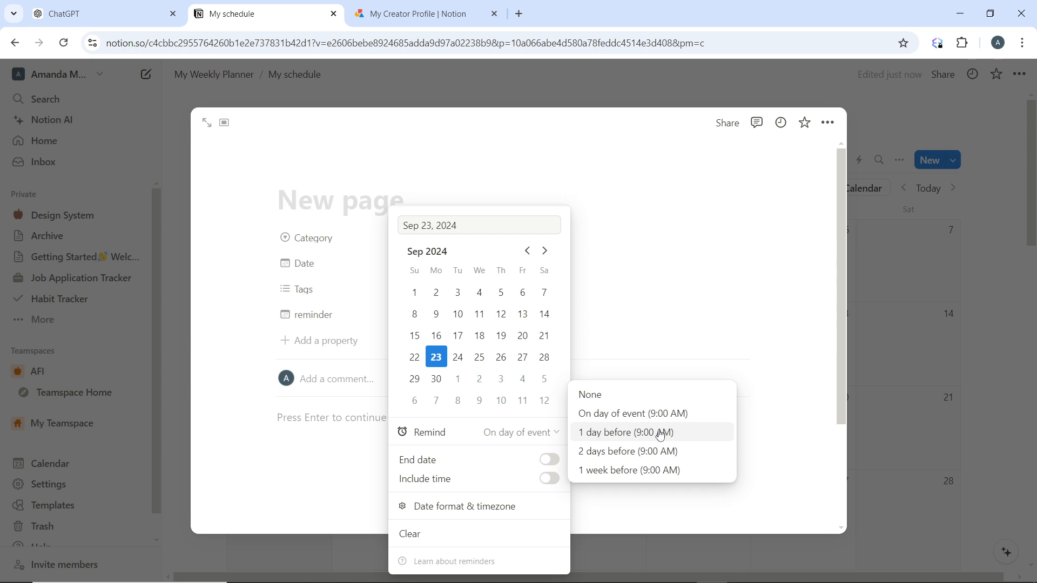
click(505, 430)
click(723, 234)
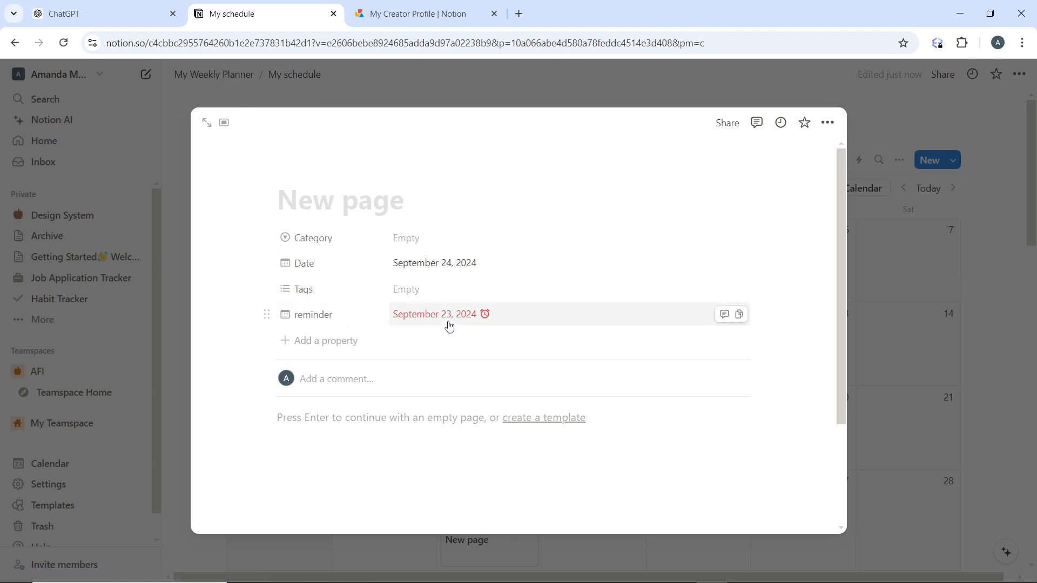
Step: Set the untitled entry's reminder date to September 24, 2024, and return to the My schedule calendar
click(474, 325)
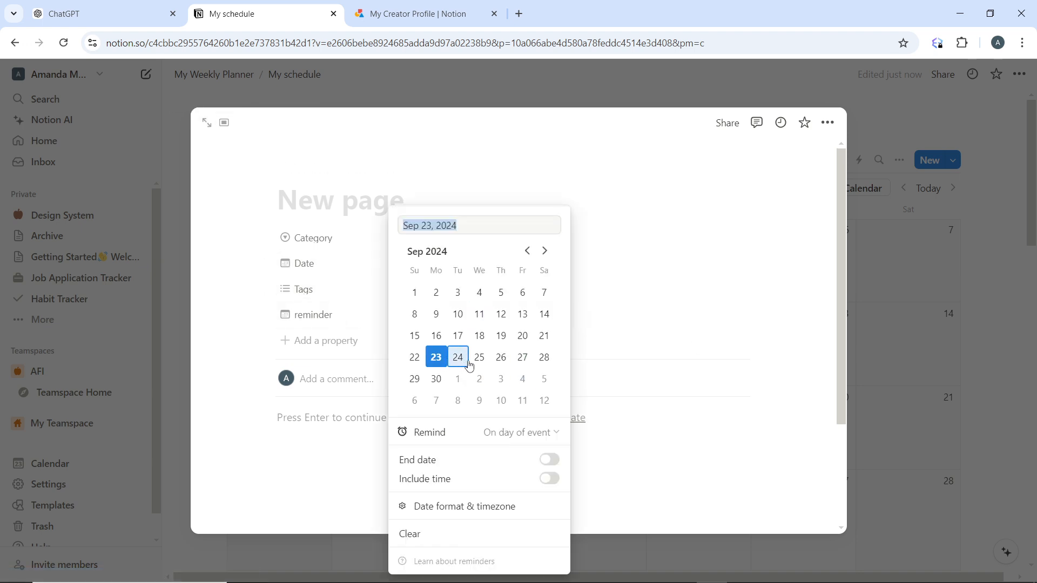
click(458, 357)
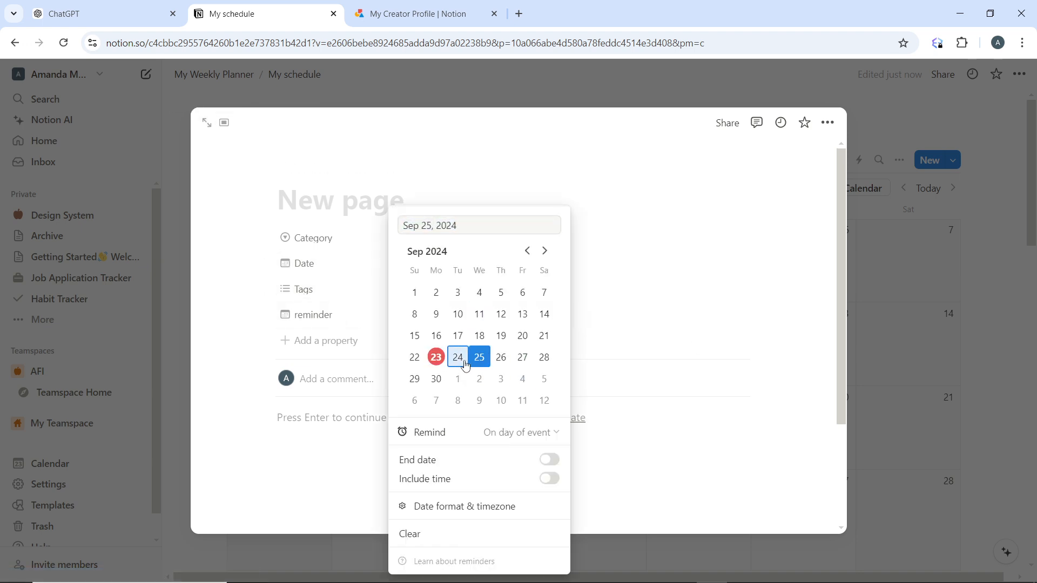
click(699, 316)
click(207, 124)
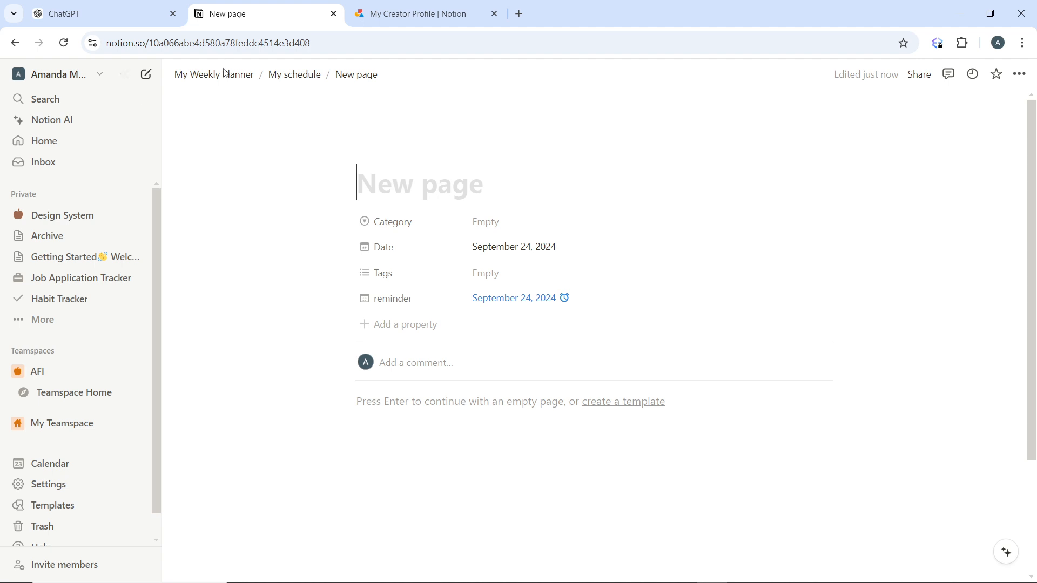
click(294, 74)
Step: Give the "Write a book" entry's reminder property a notification on the day of the event (9:00 AM)
scroll(463, 476, down, 3)
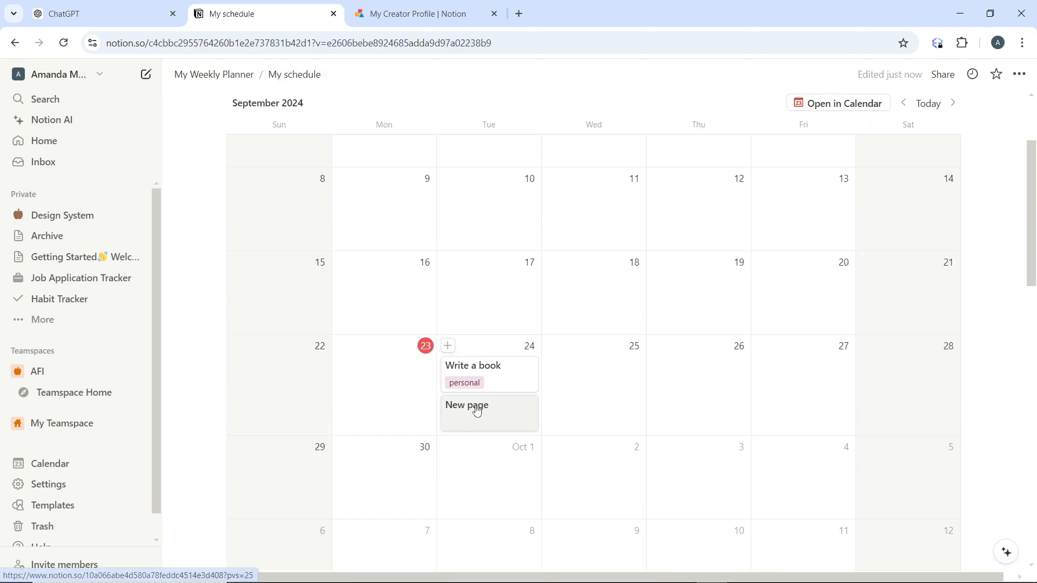
click(475, 373)
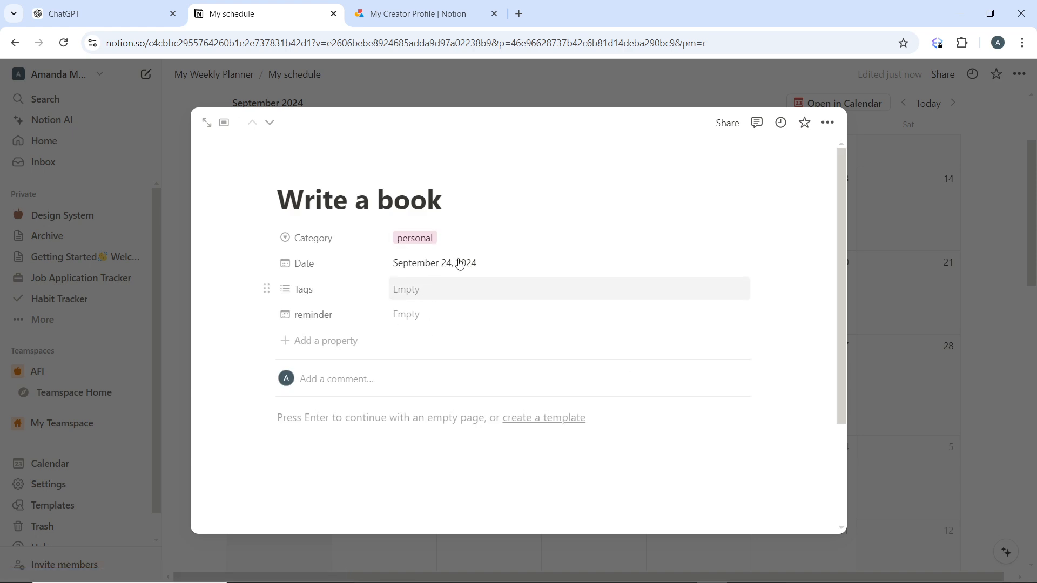
click(413, 323)
click(547, 440)
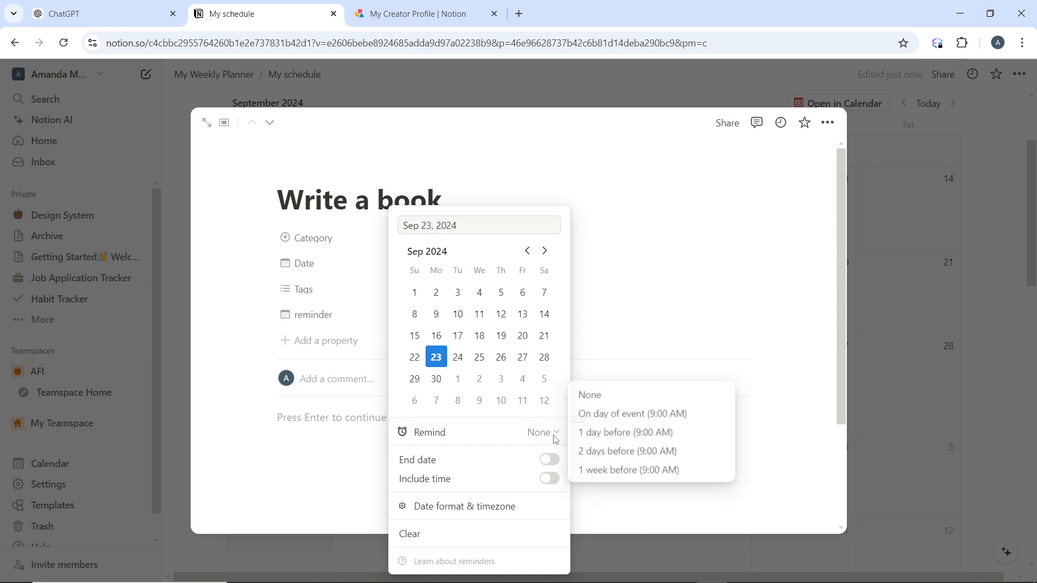
click(648, 412)
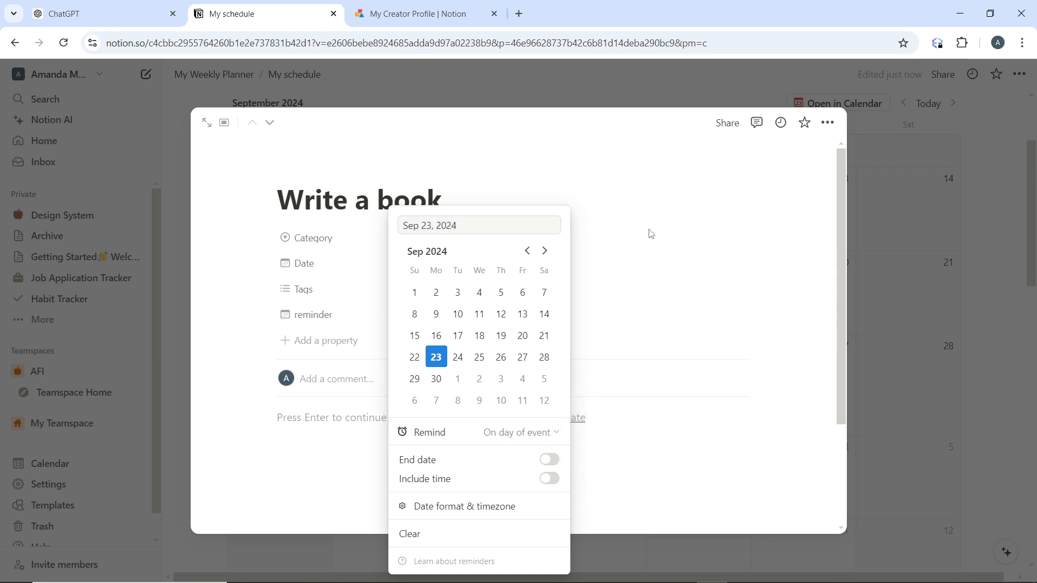
click(651, 234)
Step: Set the reminder date of "Write a book" to September 24, 2024, and return to the My schedule calendar
click(400, 318)
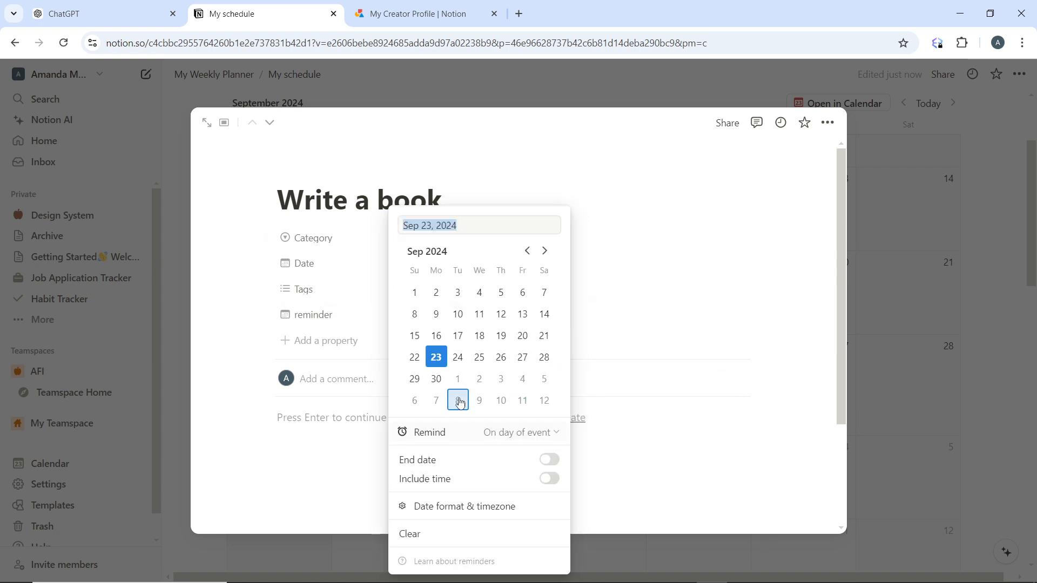
click(457, 357)
click(792, 386)
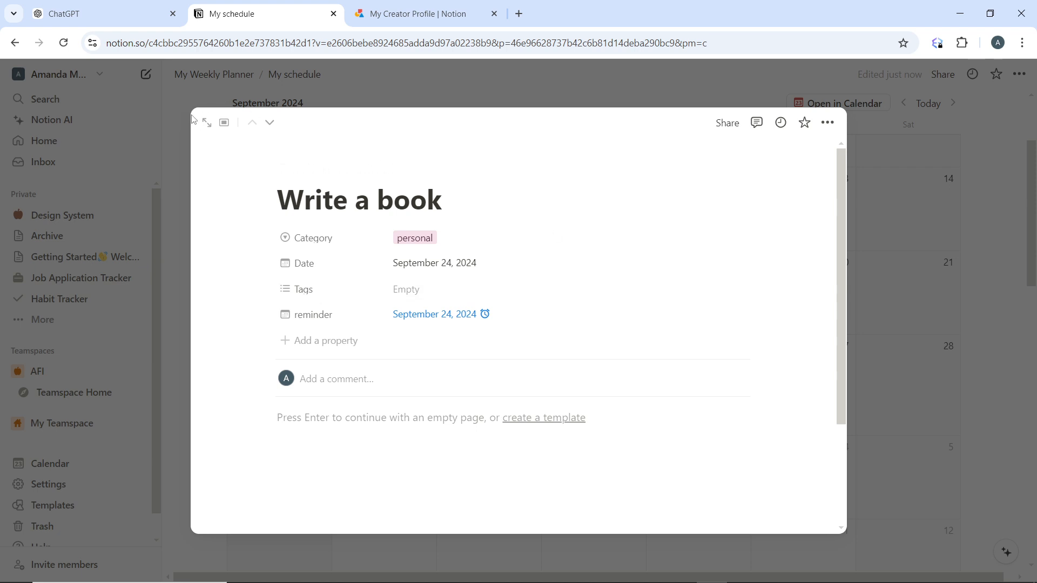
click(207, 122)
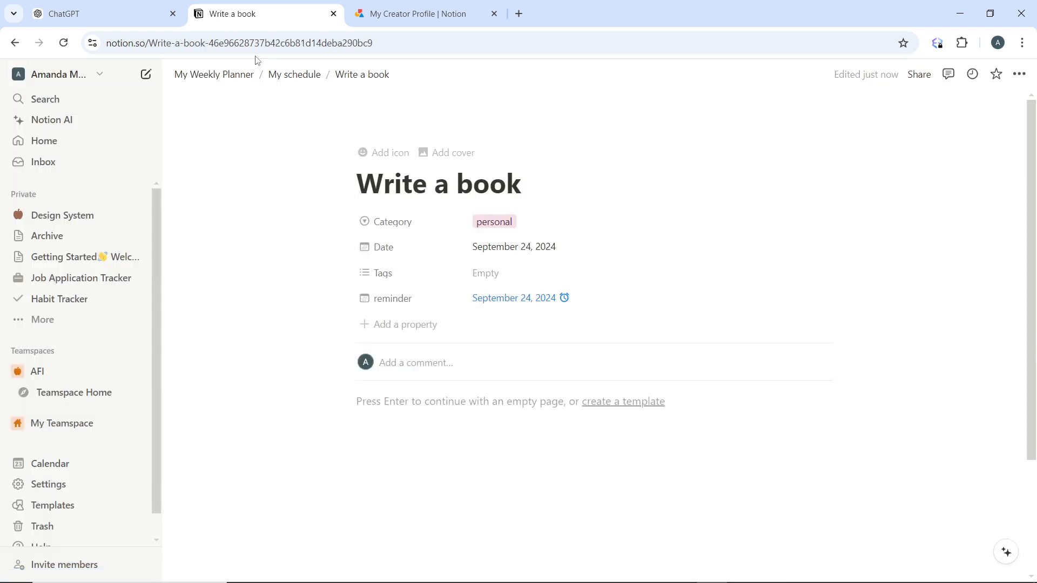
click(289, 75)
scroll(491, 423, down, 1)
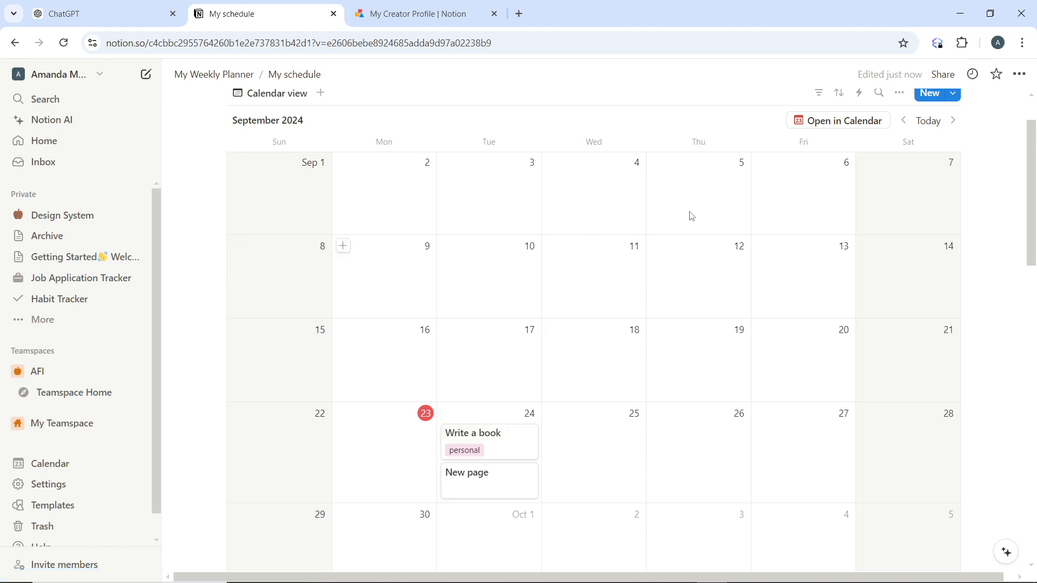
scroll(820, 208, up, 1)
scroll(820, 208, up, 1)
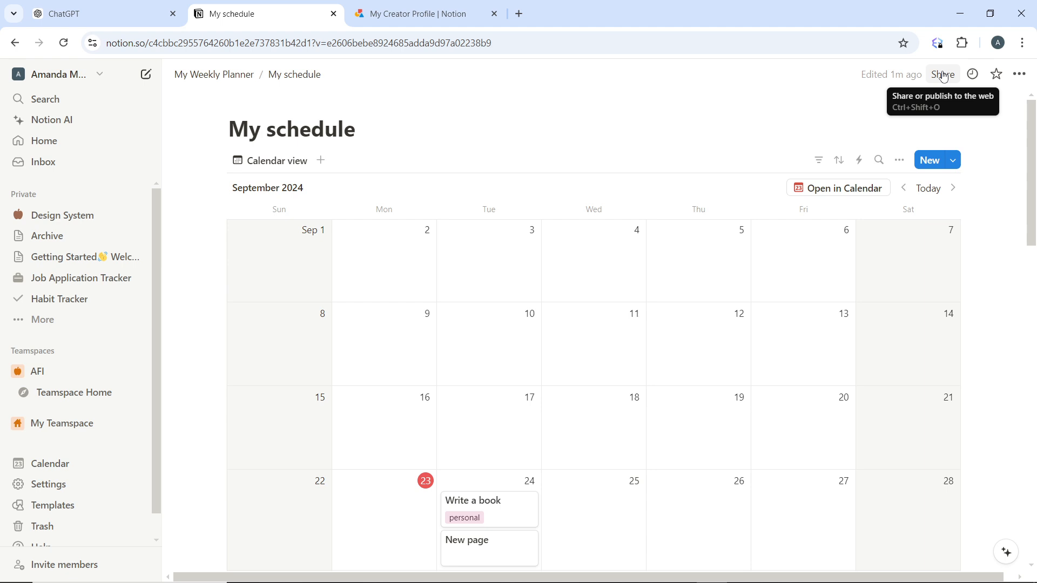
click(1020, 75)
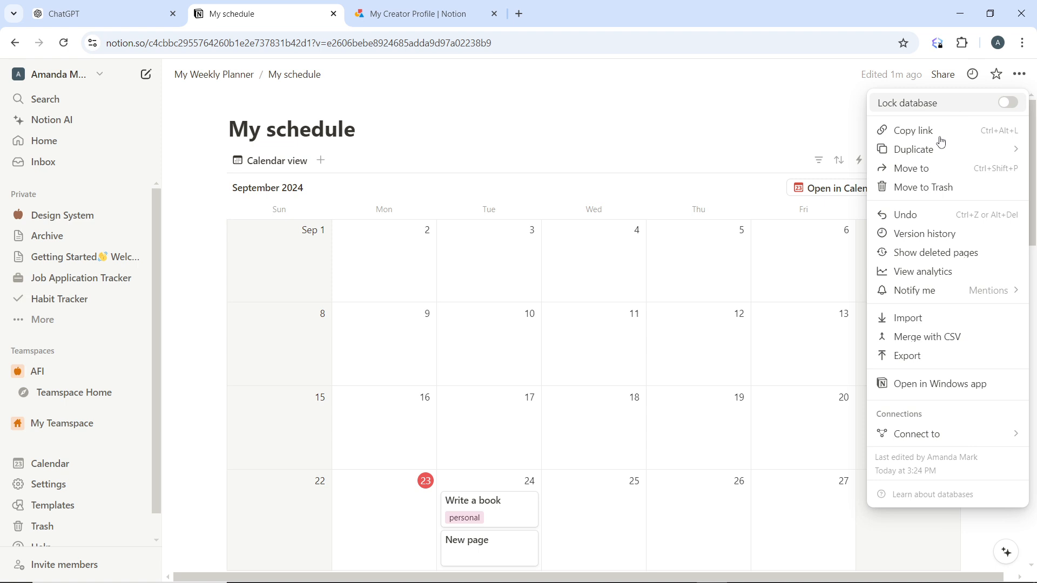
mouse_move(940, 154)
click(784, 129)
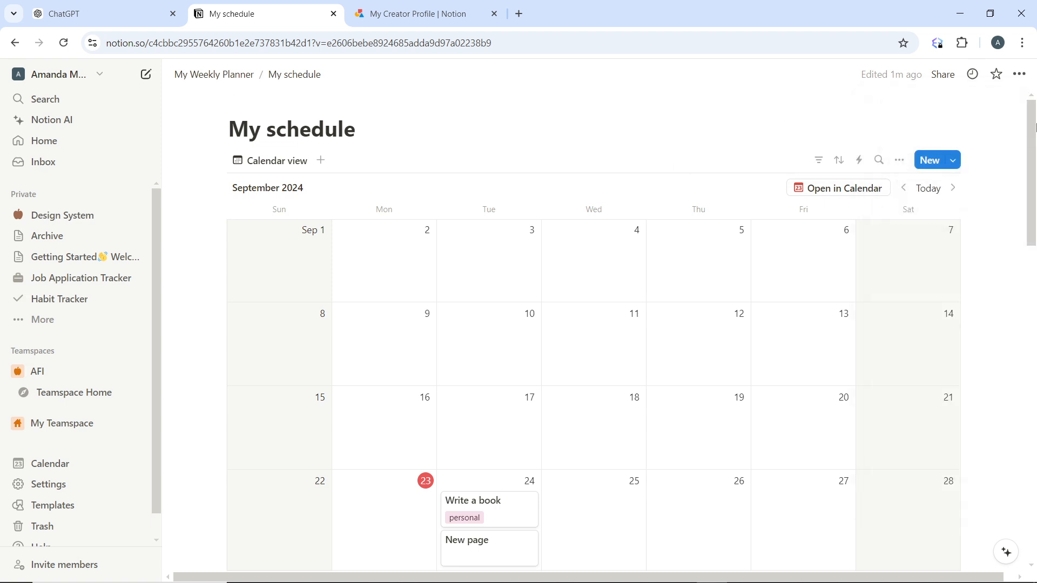